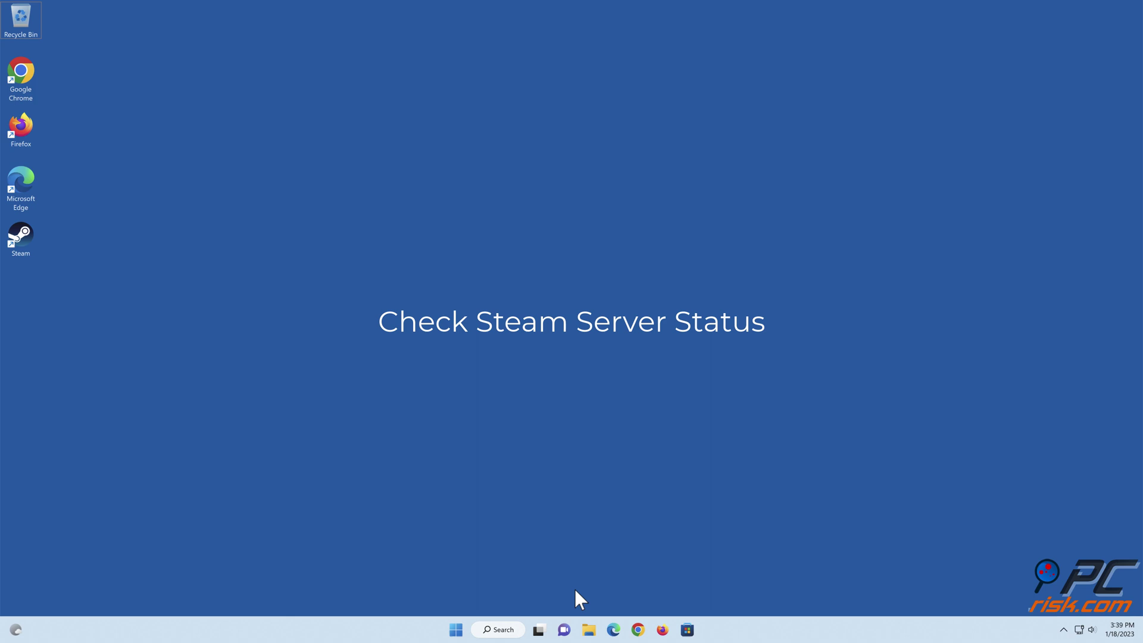
Check the Steam status website in the browser, then run firewall.cpl from the Run dialog.
{"action": "left_click", "coordinate": [615, 630]}
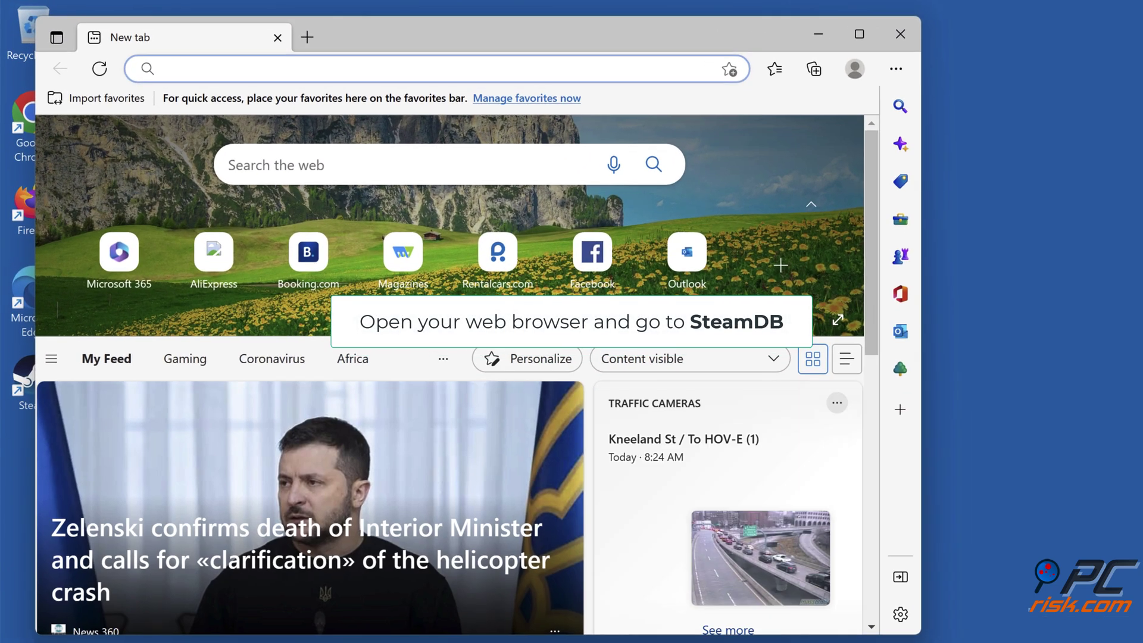
{"action": "type", "text": "https://steamstat.us/"}
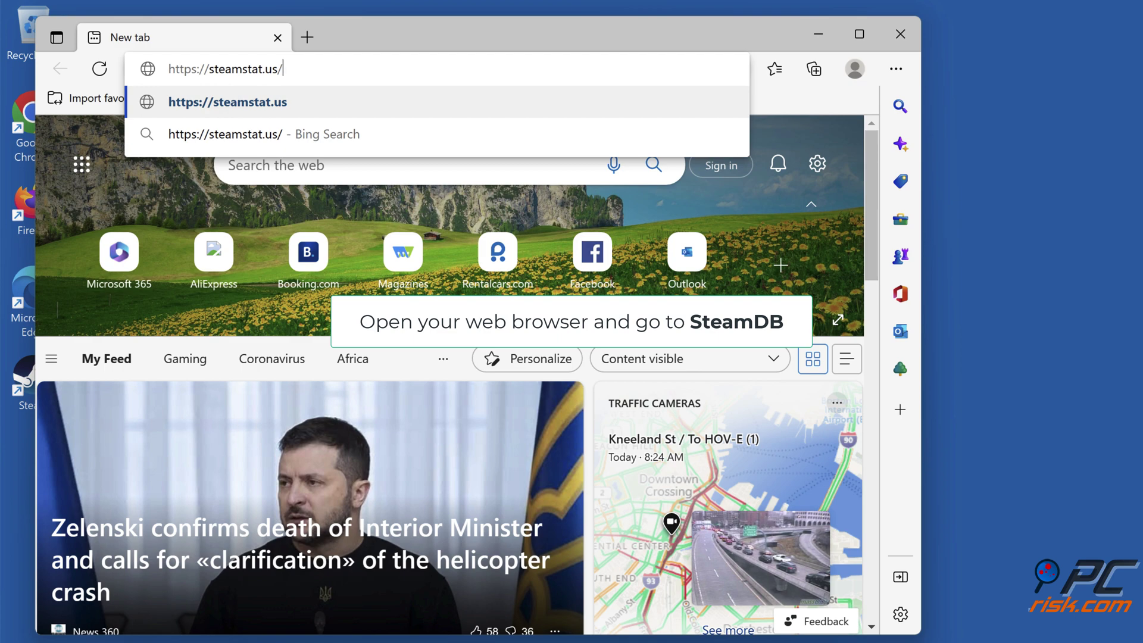
{"action": "key", "text": "Return"}
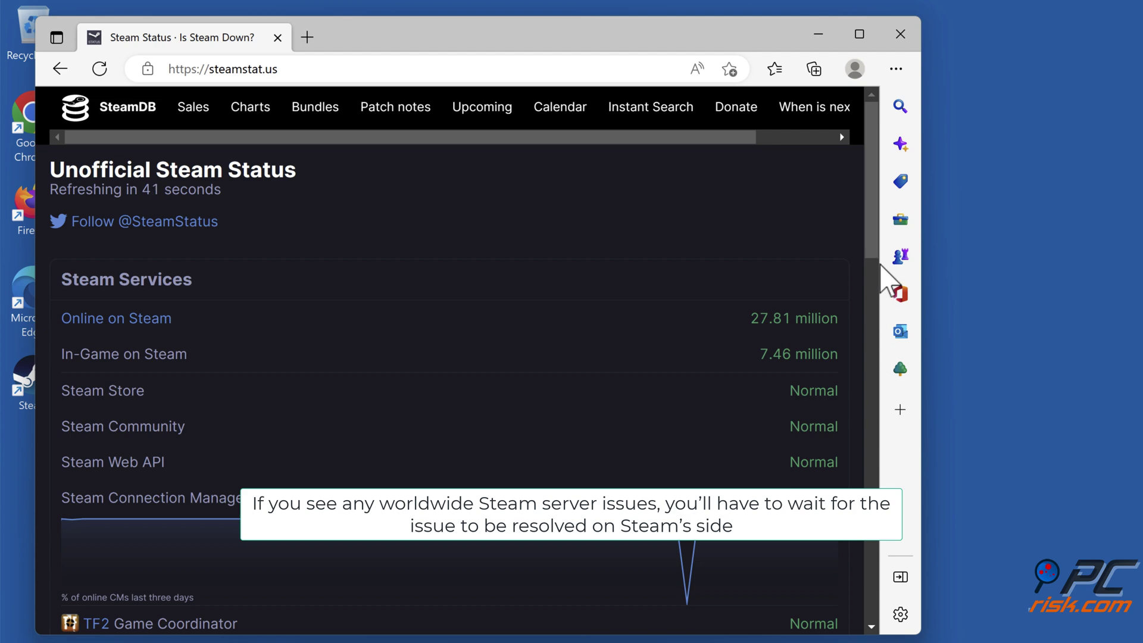
{"action": "scroll", "coordinate": [880, 255], "scroll_direction": "down", "scroll_amount": 3}
{"action": "scroll", "coordinate": [880, 255], "scroll_direction": "down", "scroll_amount": 3}
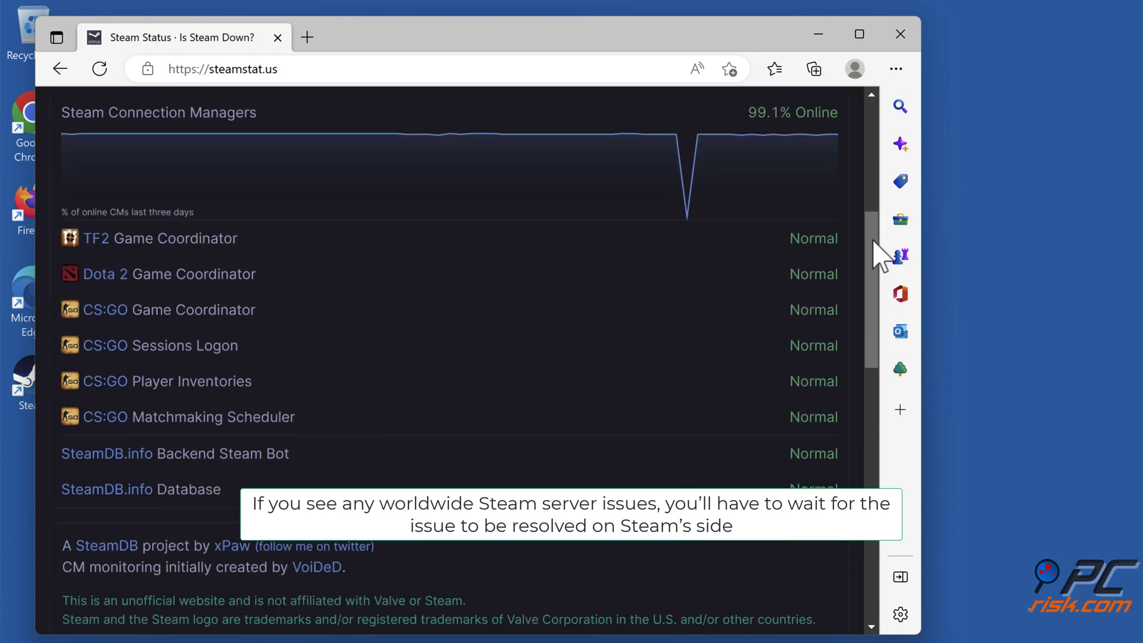
{"action": "scroll", "coordinate": [880, 254], "scroll_direction": "down", "scroll_amount": 3}
{"action": "scroll", "coordinate": [881, 255], "scroll_direction": "down", "scroll_amount": 4}
{"action": "scroll", "coordinate": [880, 254], "scroll_direction": "down", "scroll_amount": 4}
{"action": "scroll", "coordinate": [880, 255], "scroll_direction": "down", "scroll_amount": 2}
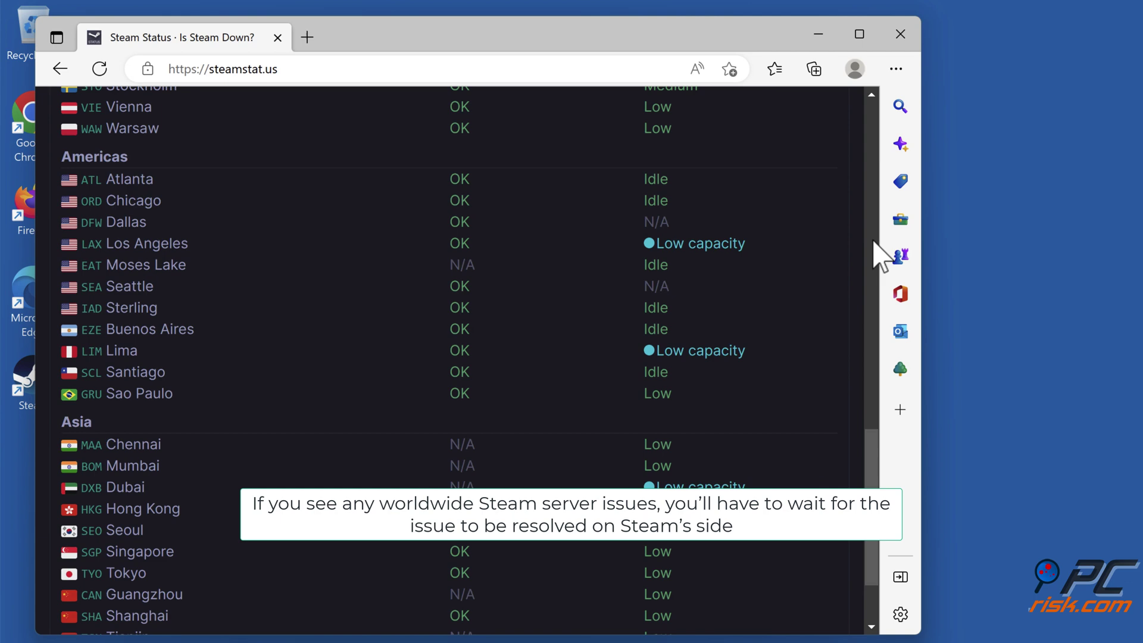
{"action": "scroll", "coordinate": [880, 255], "scroll_direction": "down", "scroll_amount": 2}
{"action": "scroll", "coordinate": [879, 255], "scroll_direction": "up", "scroll_amount": 15}
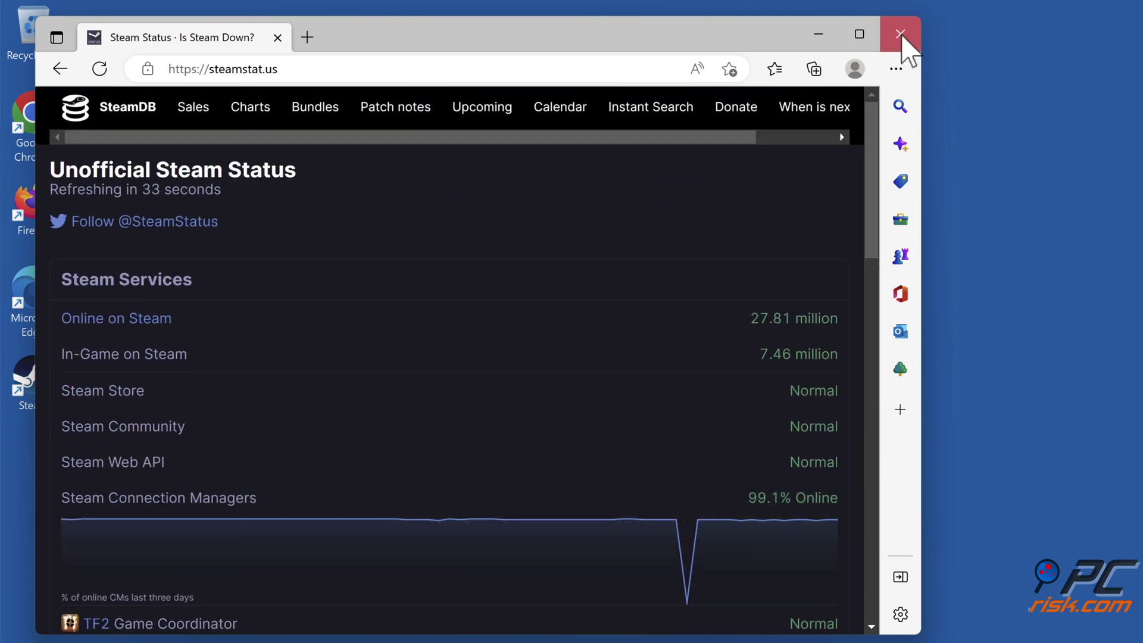
{"action": "left_click", "coordinate": [901, 34]}
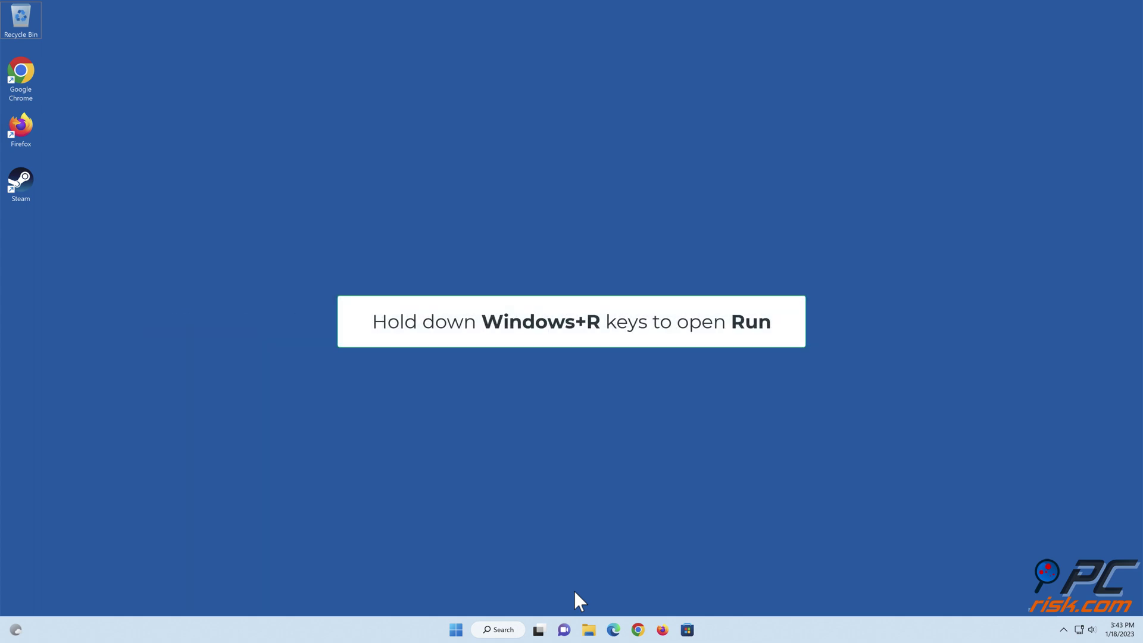
{"action": "key", "text": "super+r"}
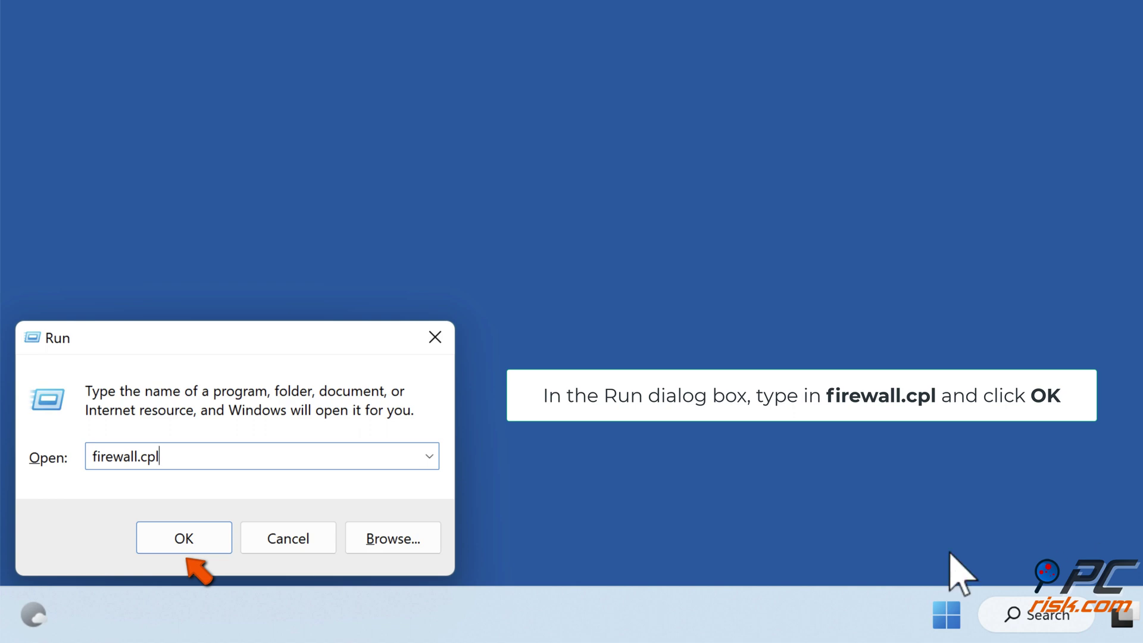
{"action": "left_click", "coordinate": [183, 539]}
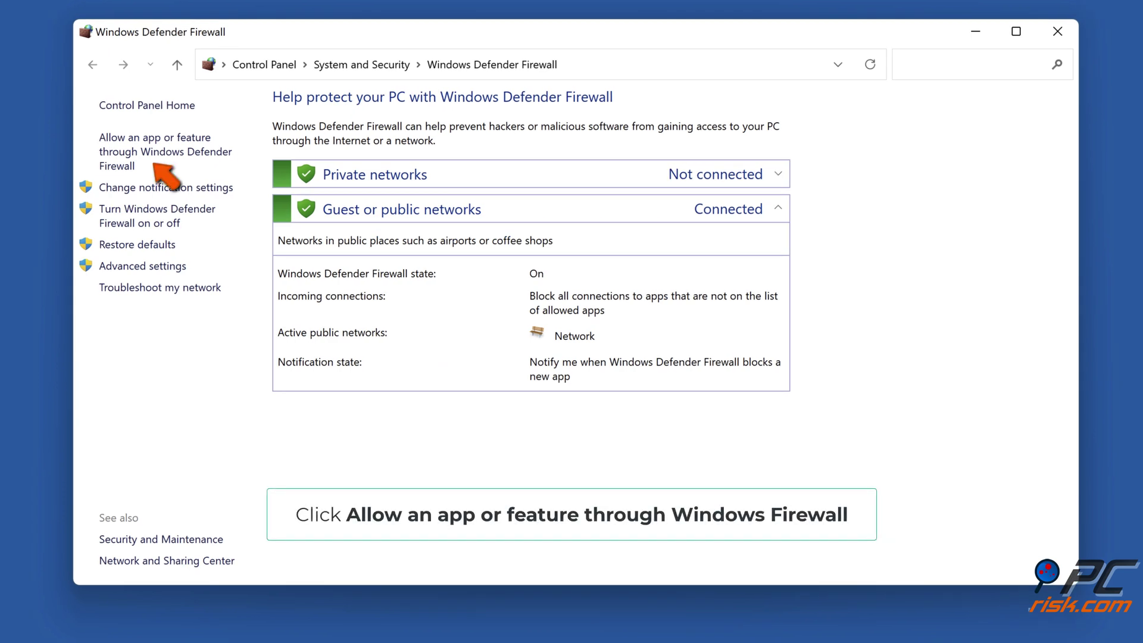
Confirm Steam is allowed in the firewall's allowed apps list, save it, and close Firewall.
{"action": "left_click", "coordinate": [143, 150]}
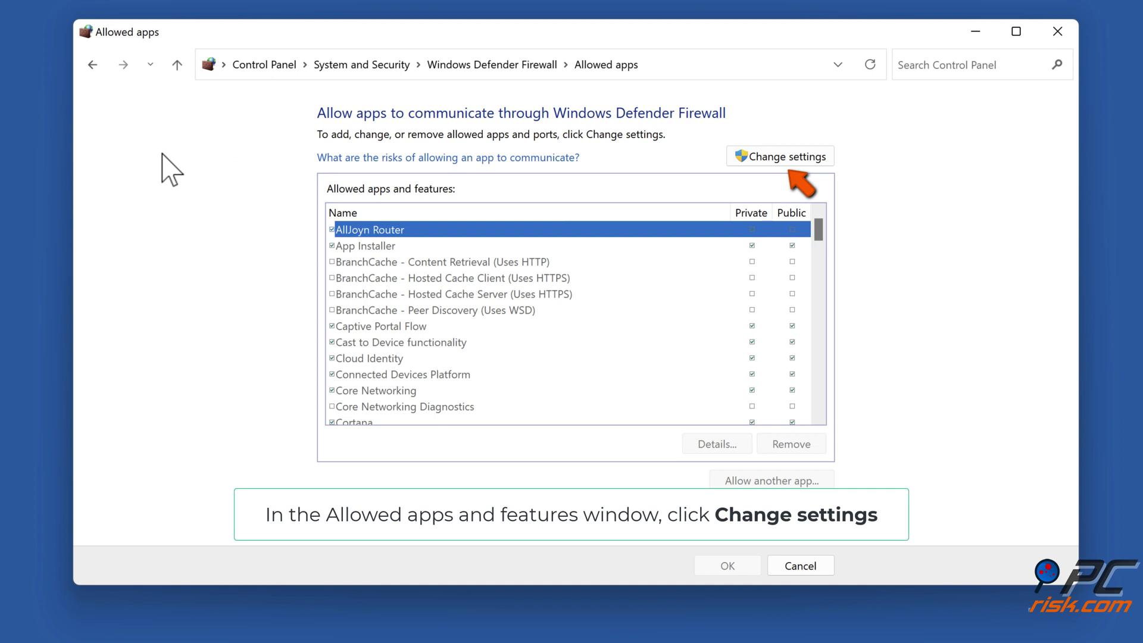
{"action": "left_click", "coordinate": [789, 165]}
{"action": "scroll", "coordinate": [672, 281], "scroll_direction": "down", "scroll_amount": 5}
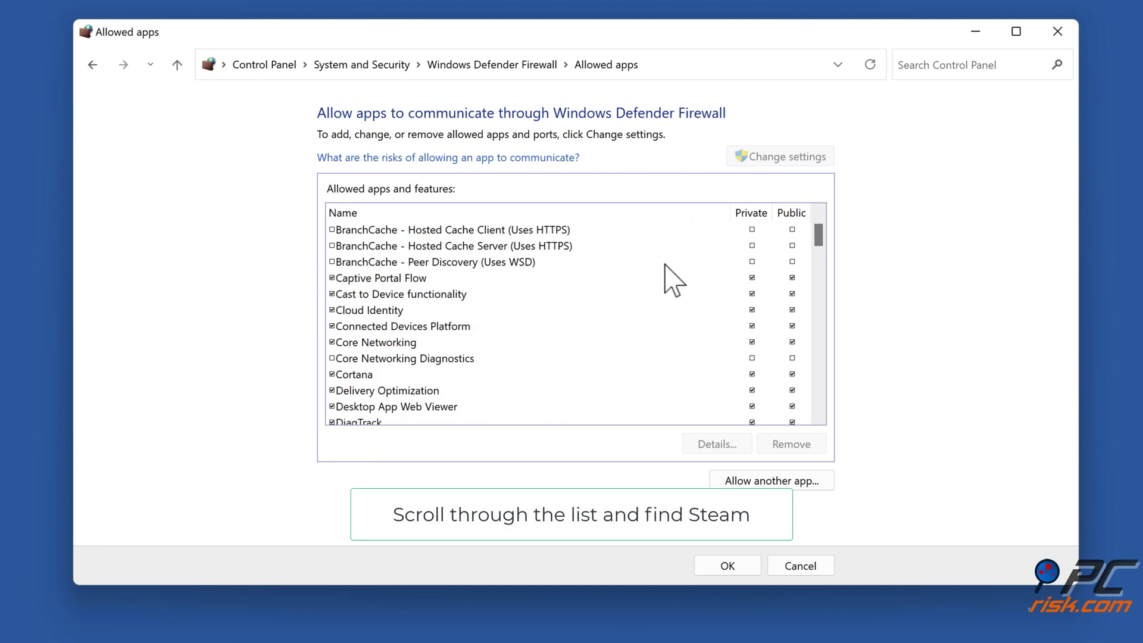
{"action": "scroll", "coordinate": [673, 281], "scroll_direction": "down", "scroll_amount": 5}
{"action": "scroll", "coordinate": [672, 280], "scroll_direction": "down", "scroll_amount": 3}
{"action": "scroll", "coordinate": [673, 280], "scroll_direction": "down", "scroll_amount": 3}
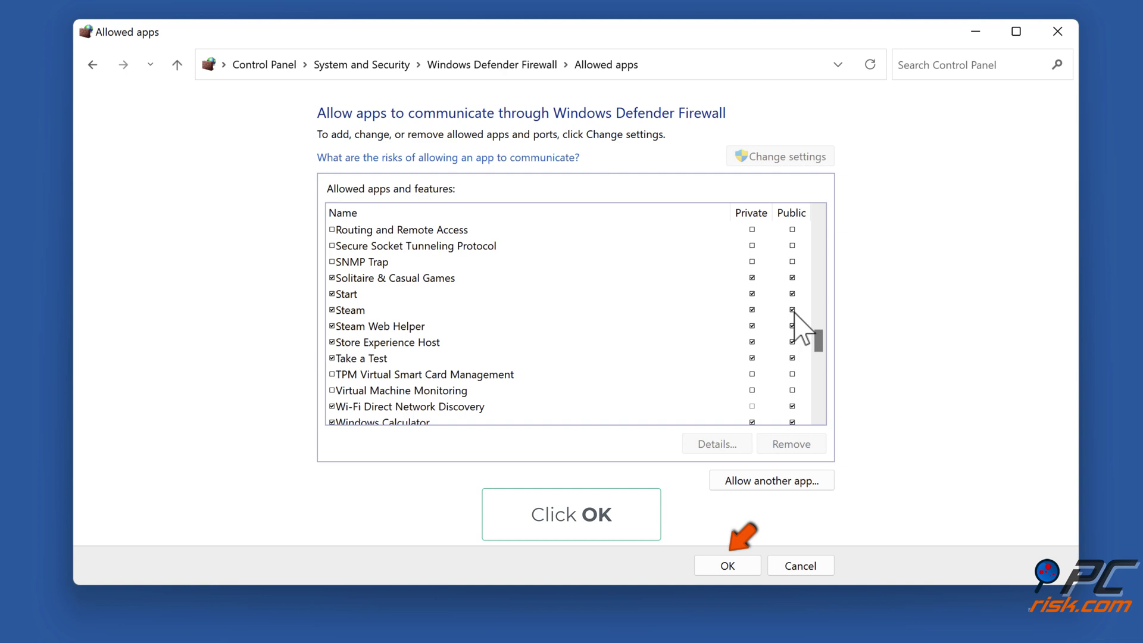
{"action": "left_click", "coordinate": [728, 566]}
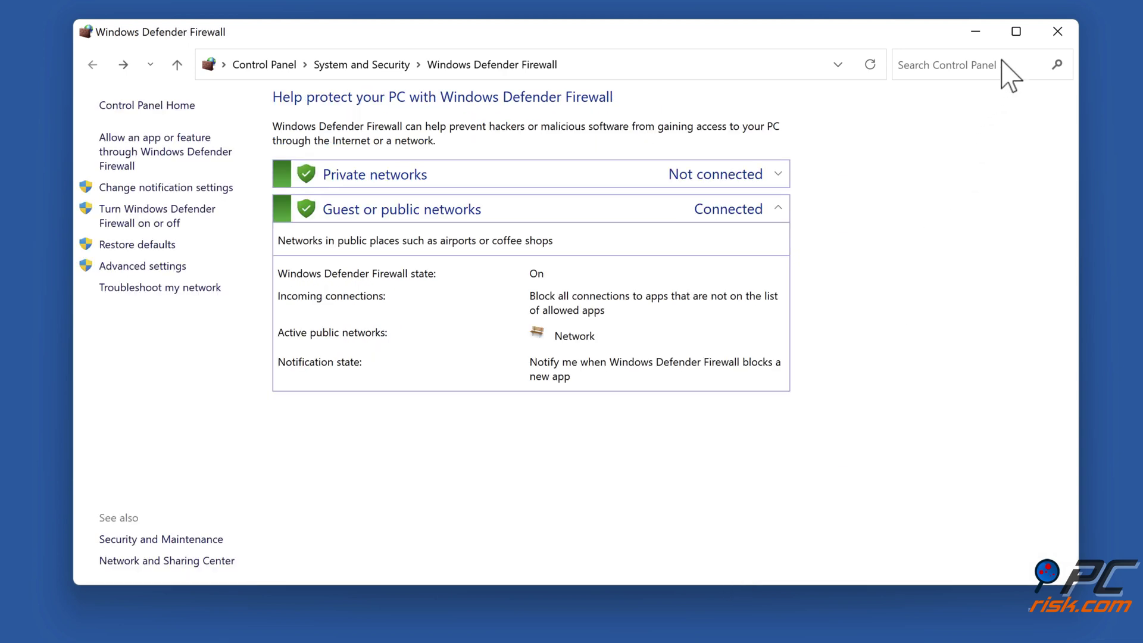
{"action": "left_click", "coordinate": [1058, 31]}
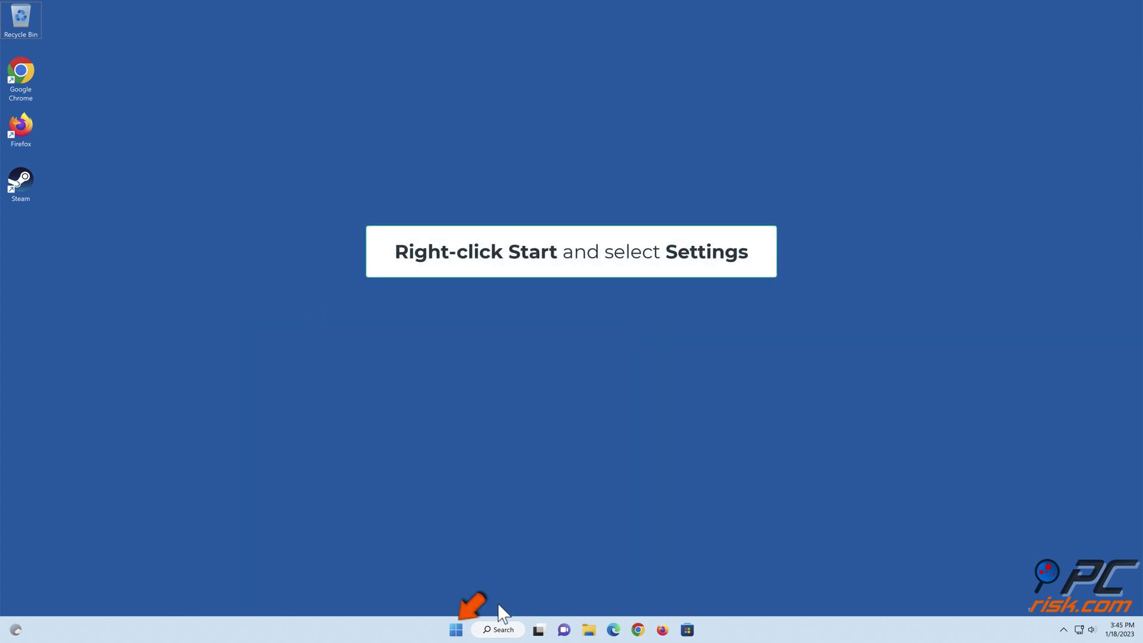
Run the Internet Connections troubleshooter from Settings > Other troubleshooters; it finds no problem.
{"action": "right_click", "coordinate": [459, 632]}
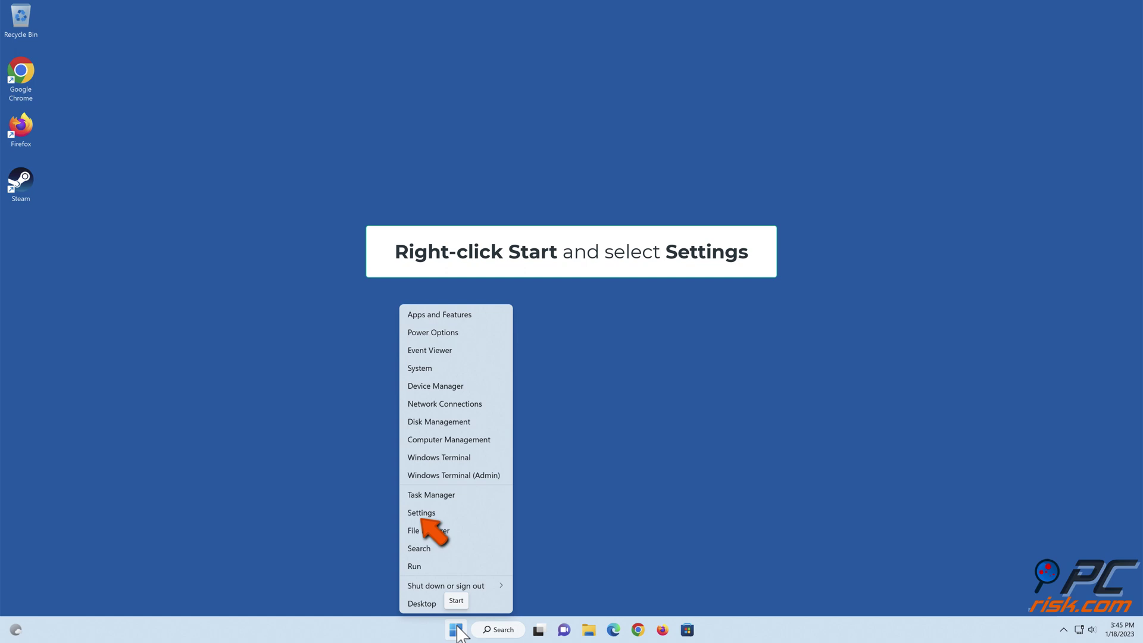
{"action": "left_click", "coordinate": [421, 513]}
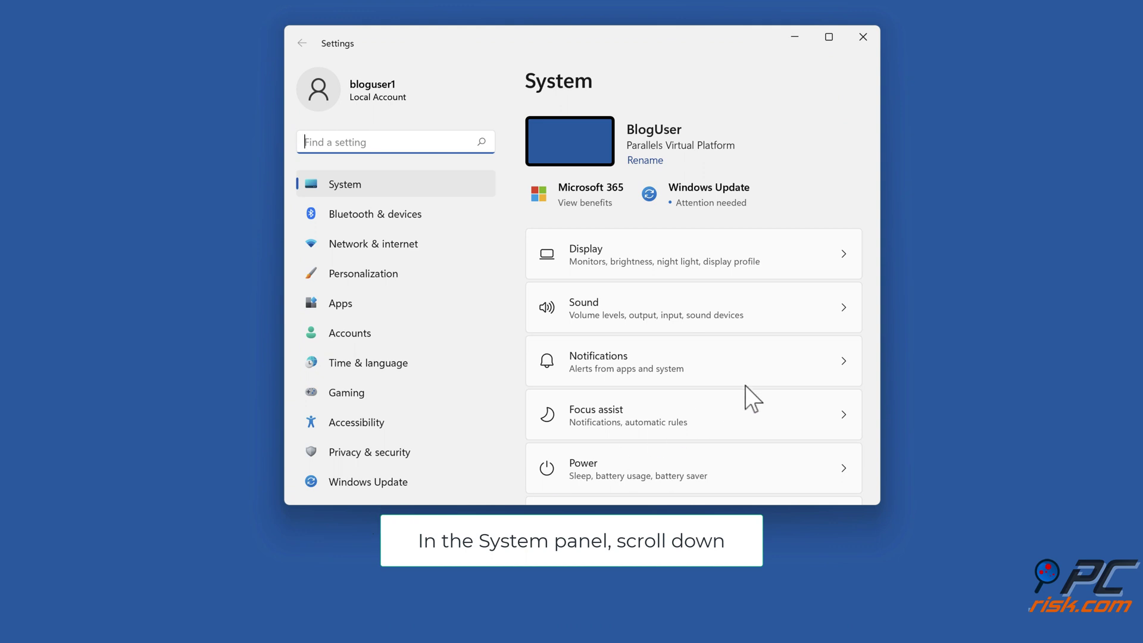
{"action": "scroll", "coordinate": [786, 362], "scroll_direction": "down", "scroll_amount": 3}
{"action": "scroll", "coordinate": [787, 363], "scroll_direction": "down", "scroll_amount": 3}
{"action": "scroll", "coordinate": [787, 362], "scroll_direction": "down", "scroll_amount": 3}
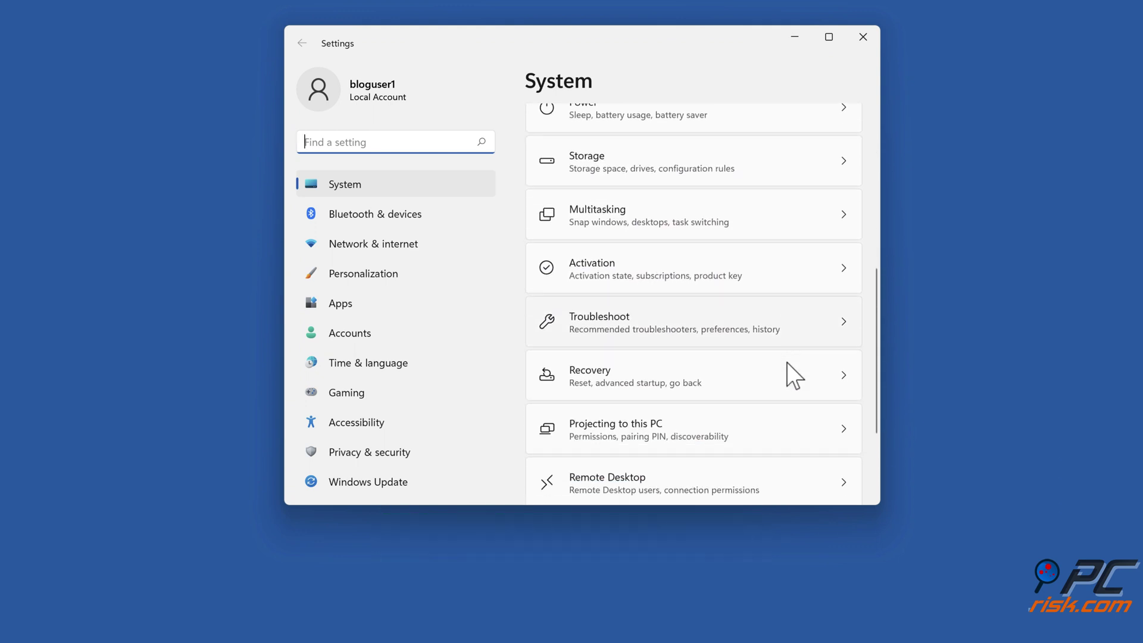
{"action": "left_click", "coordinate": [595, 335]}
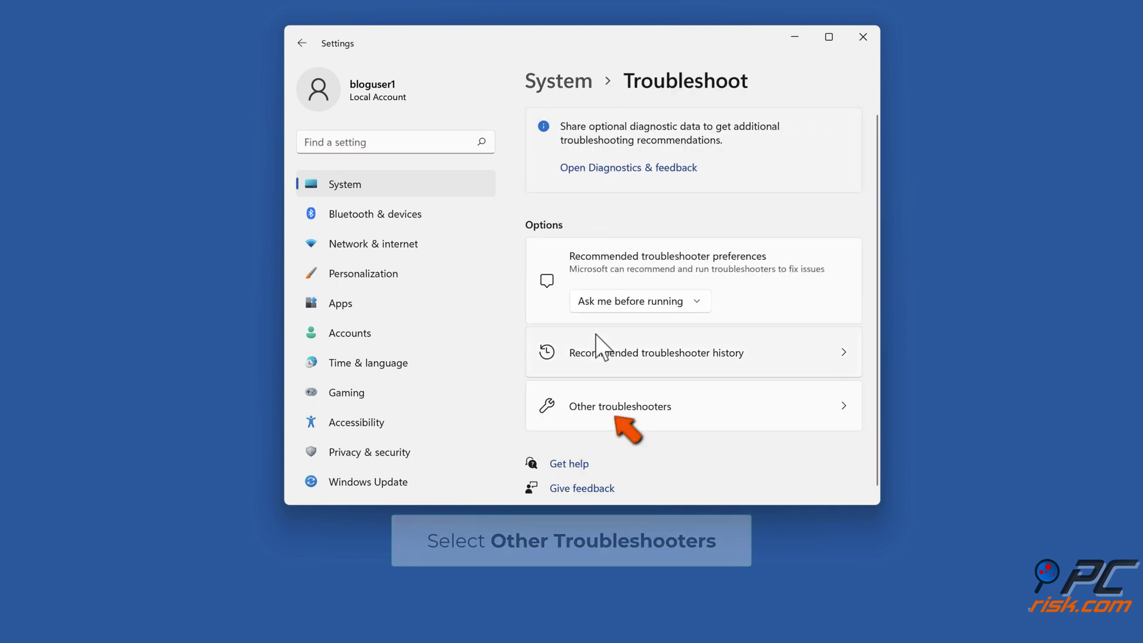
{"action": "left_click", "coordinate": [617, 415]}
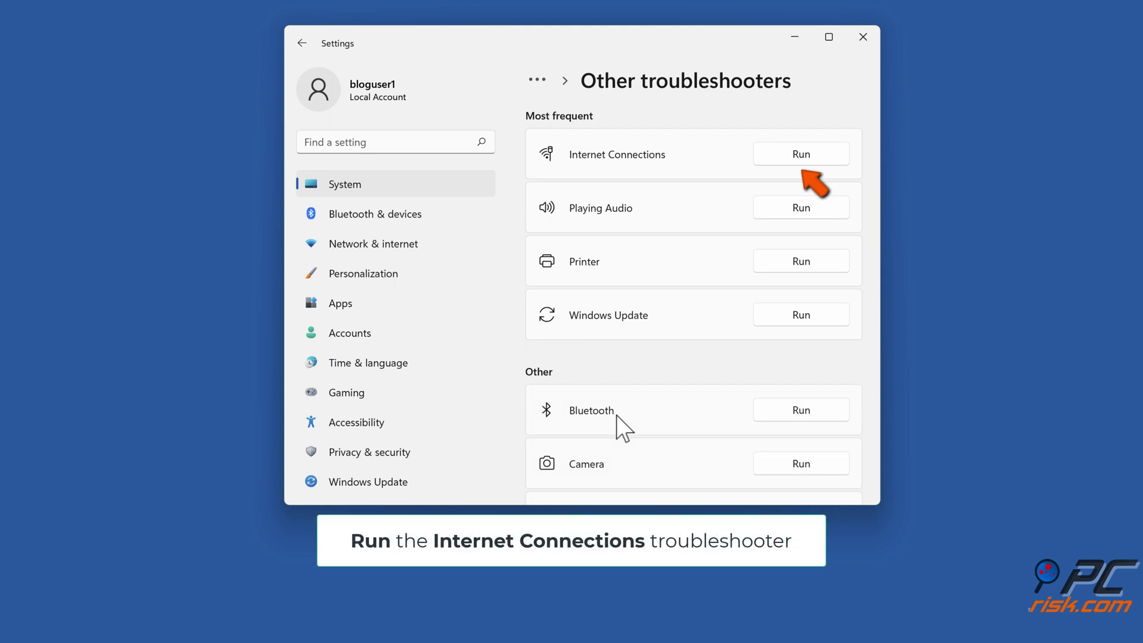
{"action": "left_click", "coordinate": [801, 153]}
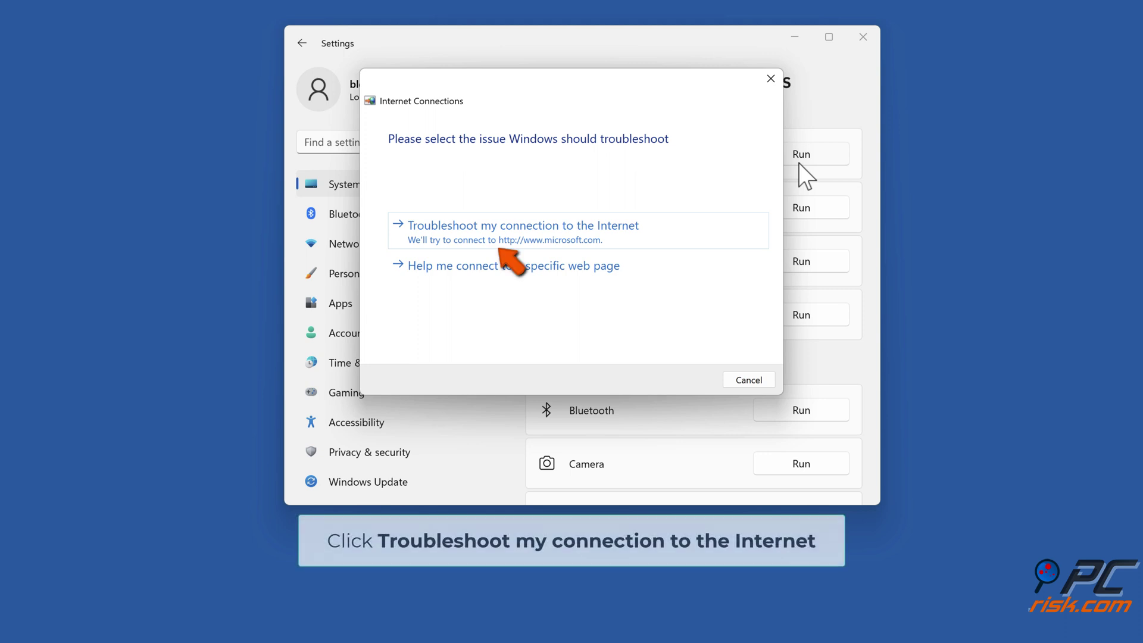
{"action": "left_click", "coordinate": [509, 233]}
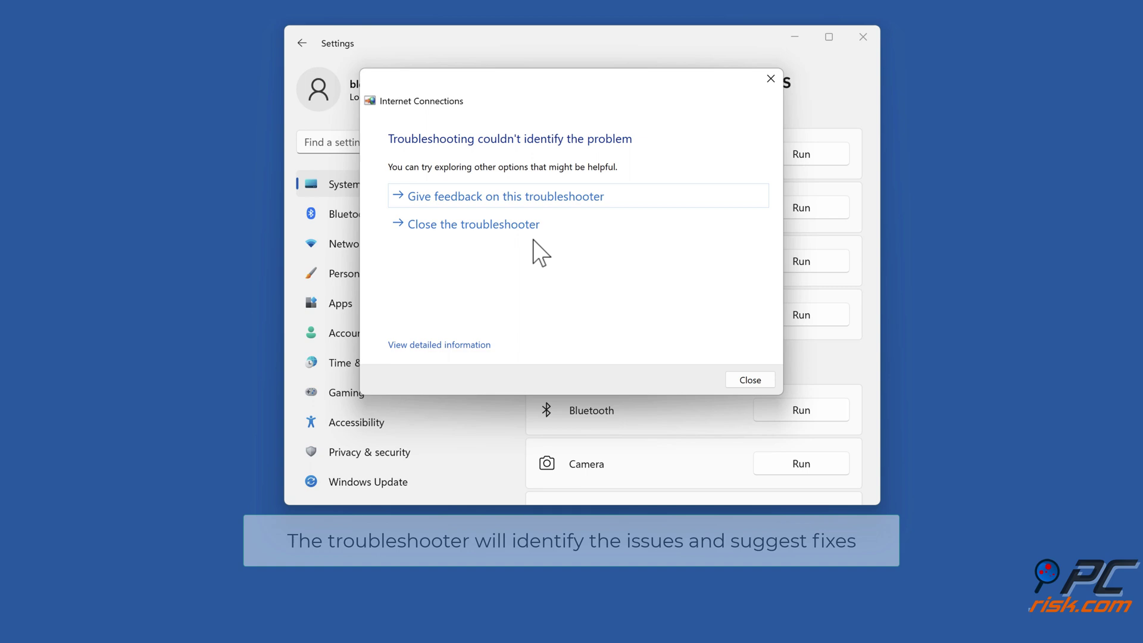
{"action": "left_click", "coordinate": [476, 229]}
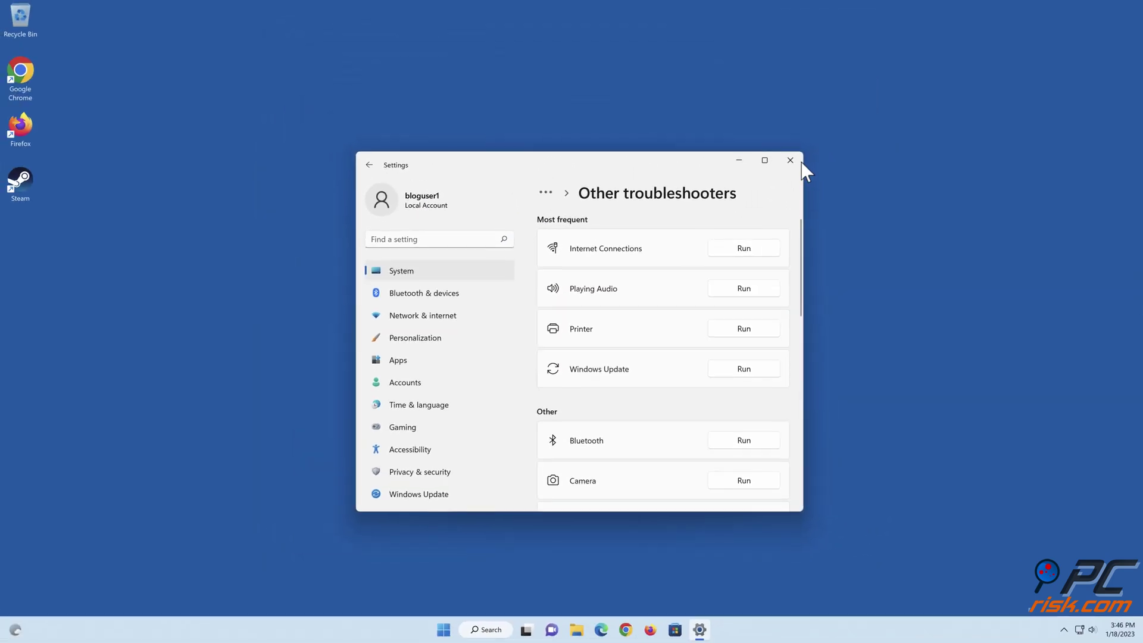
Reopen Settings and confirm Network reset under Network & internet > Advanced network settings.
{"action": "left_click", "coordinate": [794, 162]}
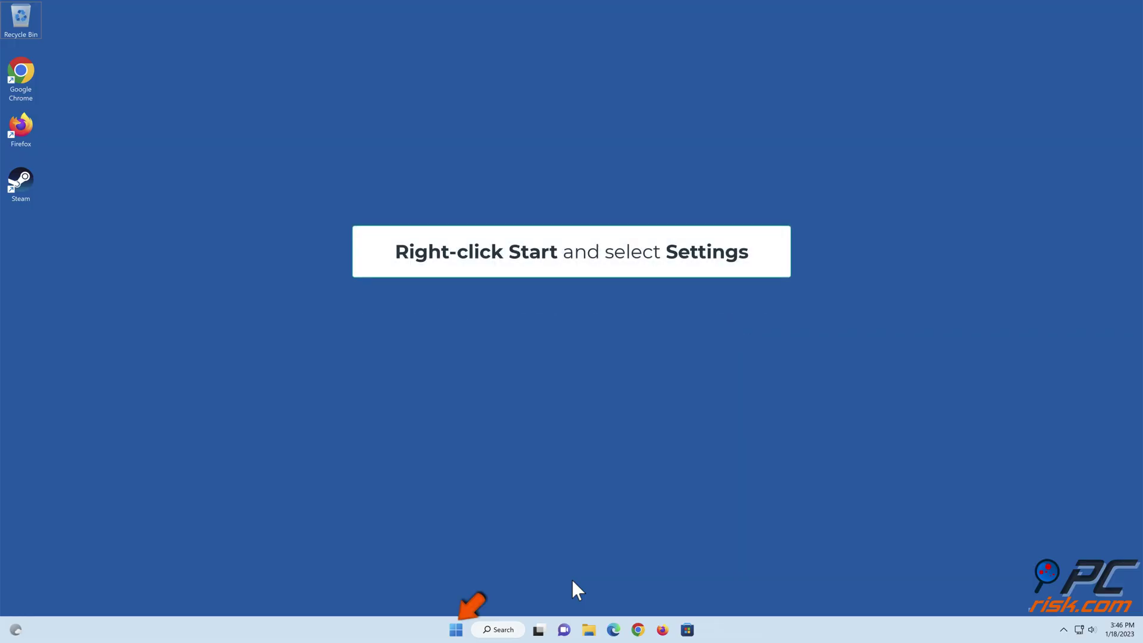
{"action": "right_click", "coordinate": [458, 630]}
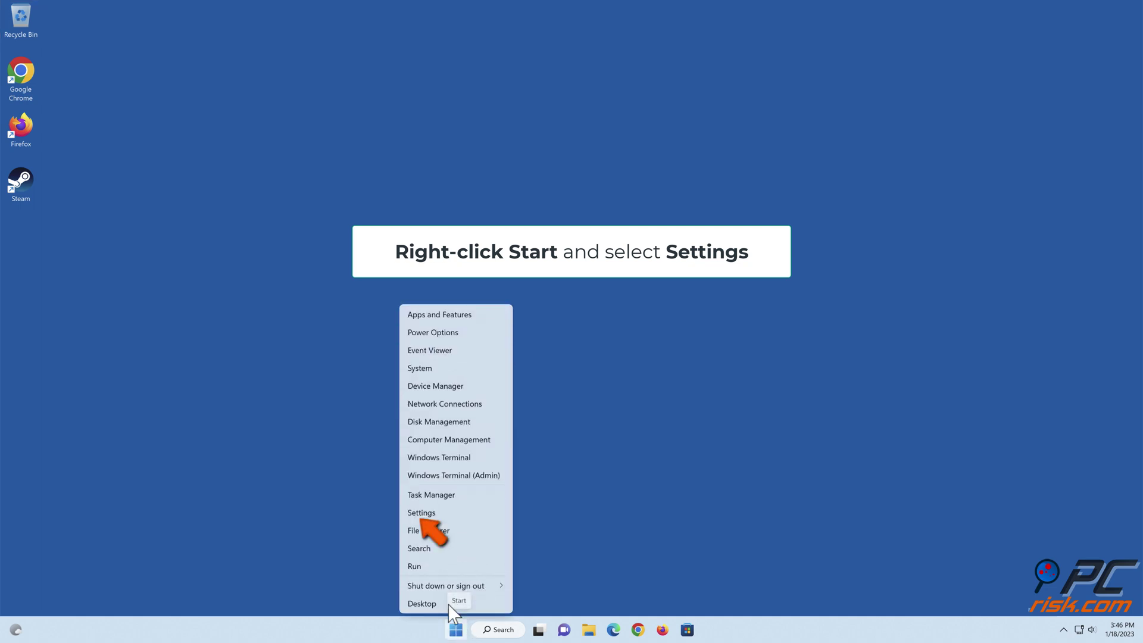
{"action": "left_click", "coordinate": [422, 513]}
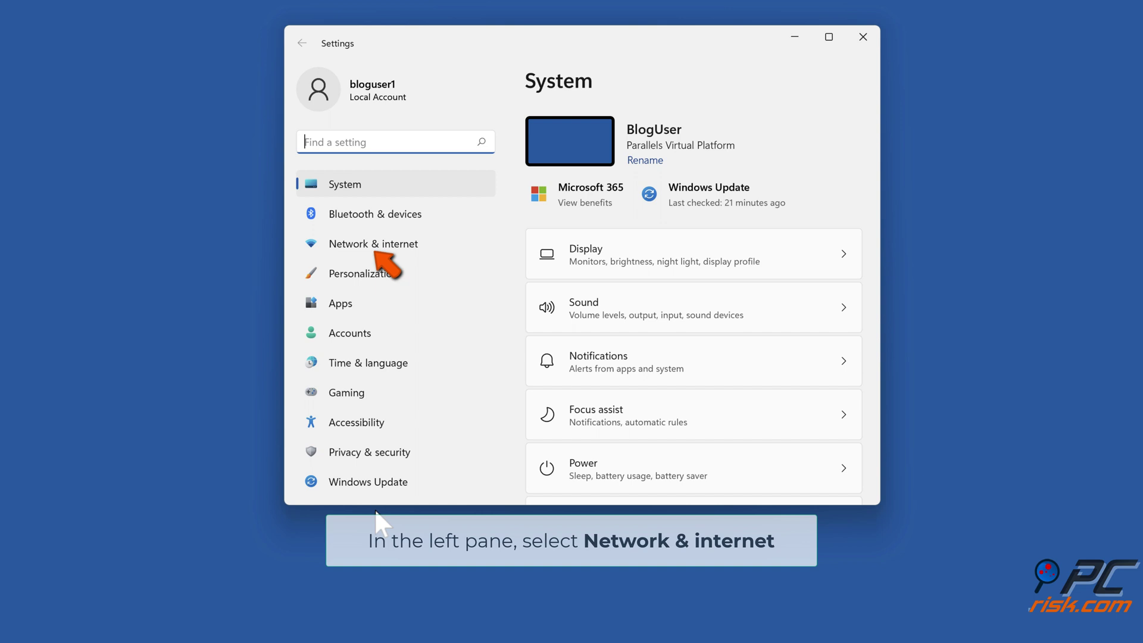
{"action": "left_click", "coordinate": [373, 244]}
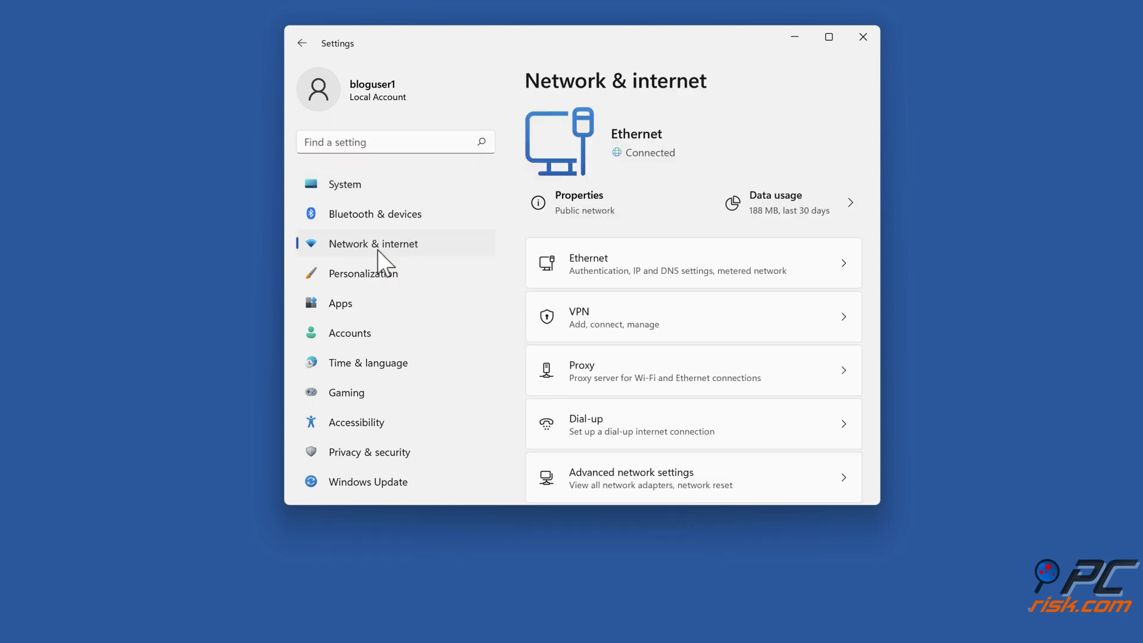
{"action": "scroll", "coordinate": [668, 309], "scroll_direction": "down", "scroll_amount": 1}
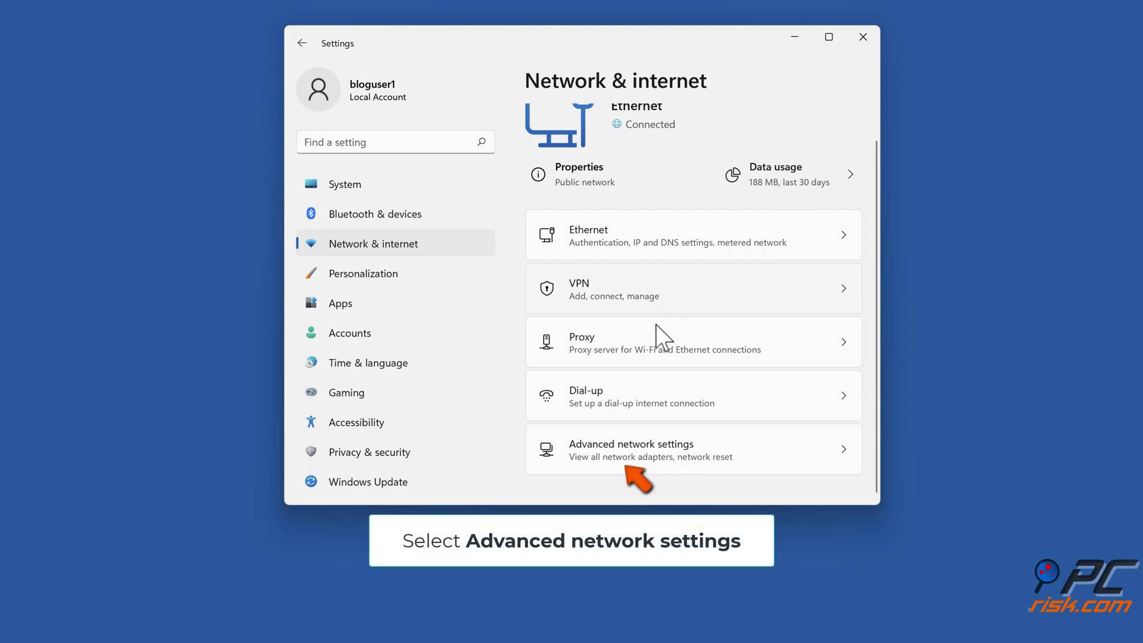
{"action": "left_click", "coordinate": [633, 463]}
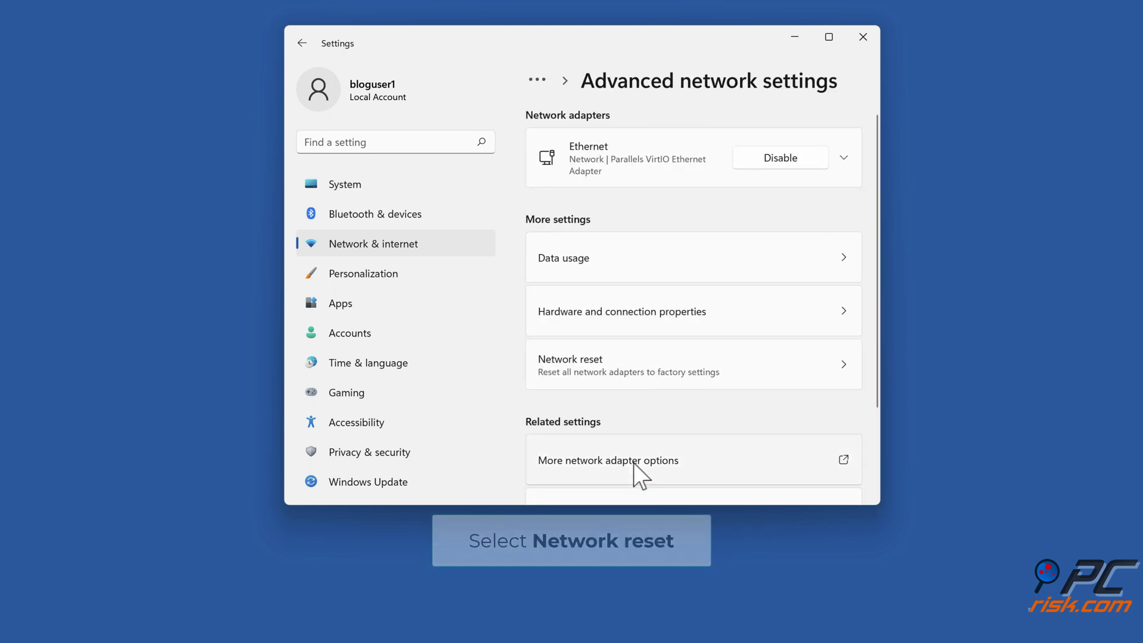
{"action": "left_click", "coordinate": [594, 391]}
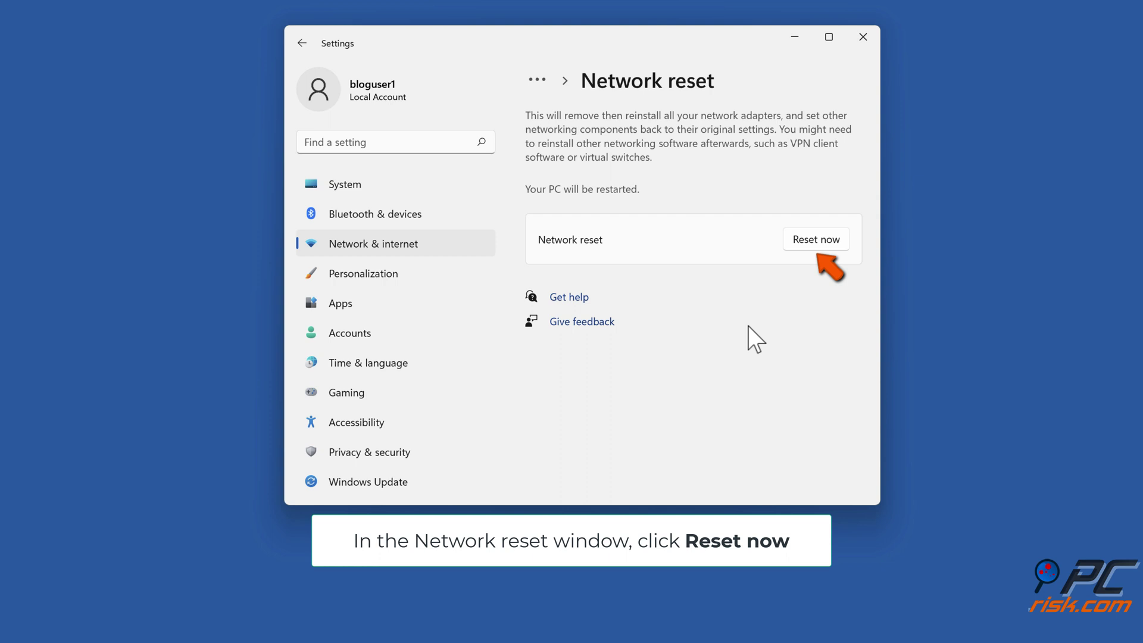
{"action": "left_click", "coordinate": [815, 241]}
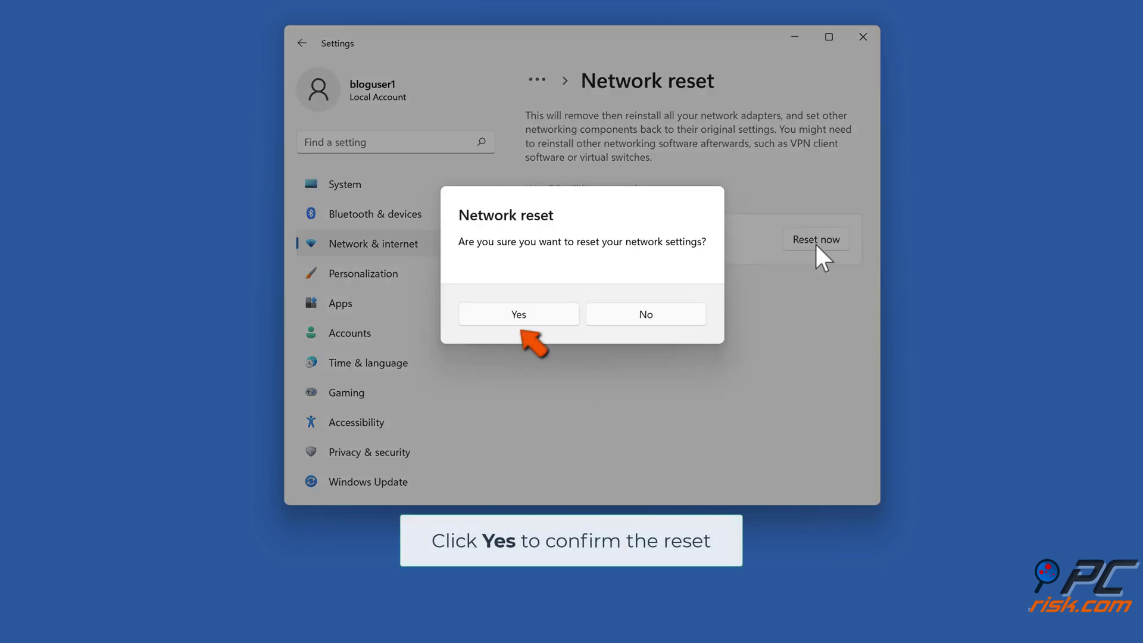
{"action": "left_click", "coordinate": [521, 317]}
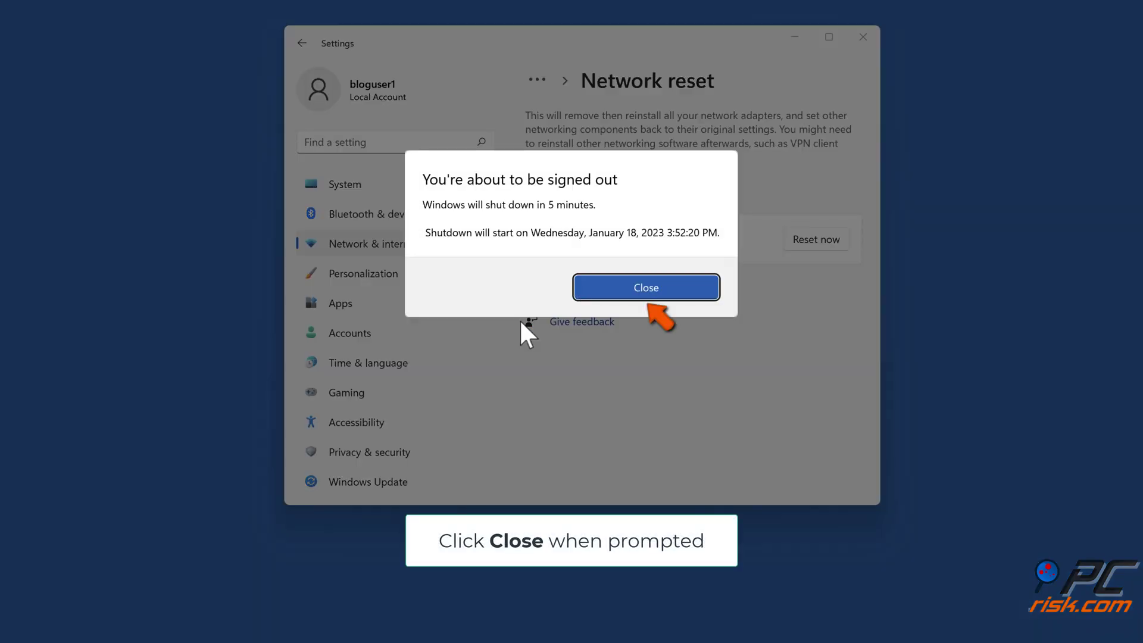
{"action": "left_click", "coordinate": [647, 288]}
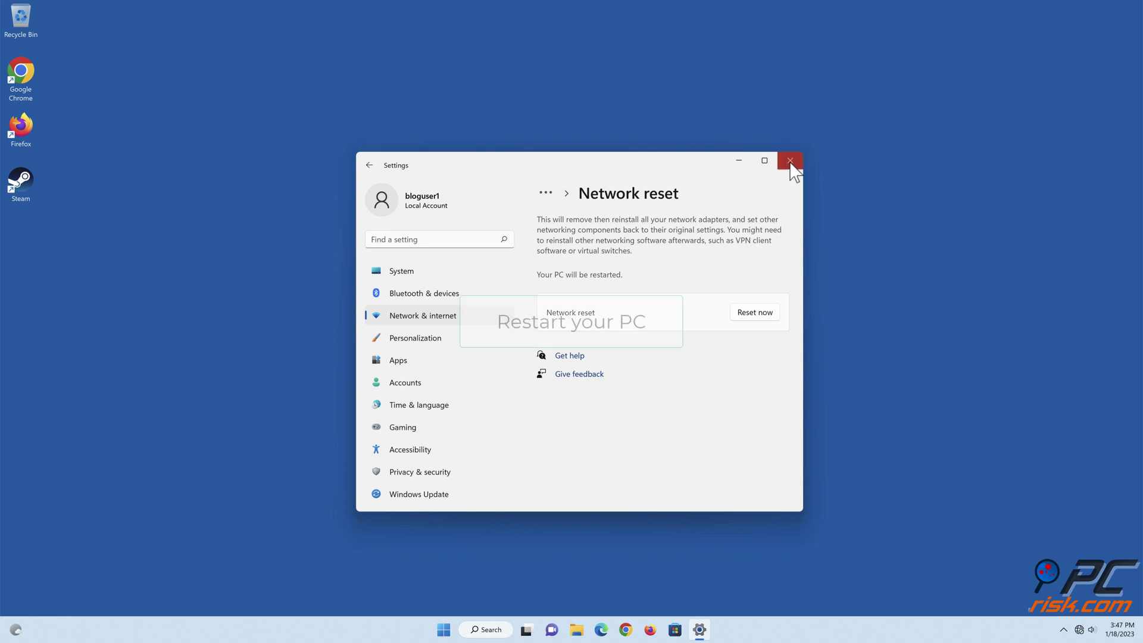
Close Settings and restart the PC from the Start menu power options.
{"action": "left_click", "coordinate": [792, 161]}
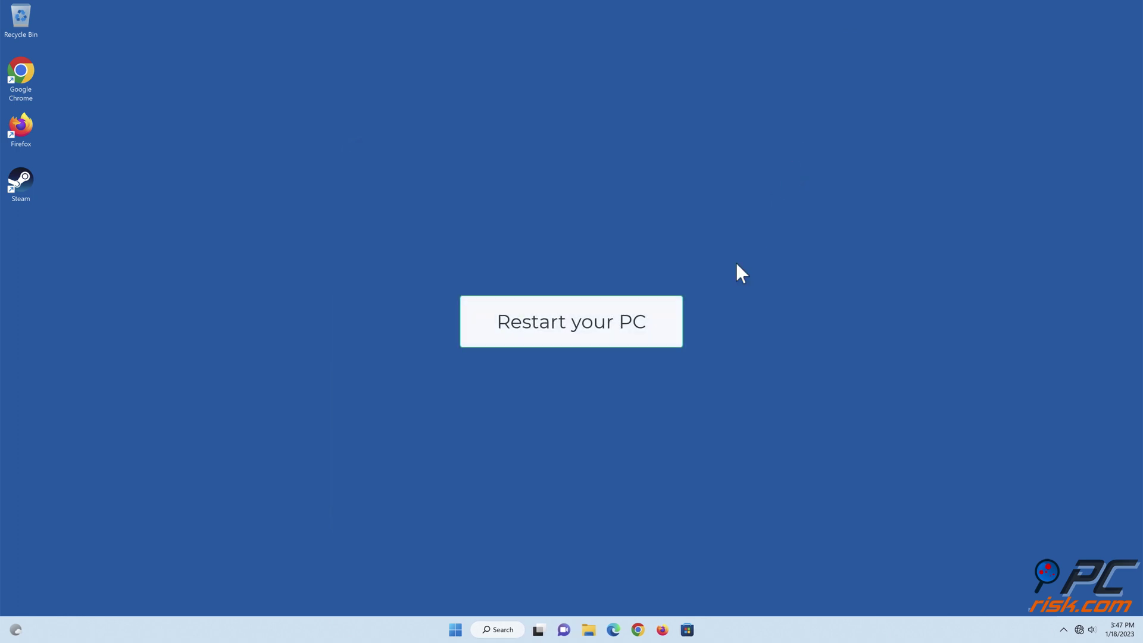
{"action": "left_click", "coordinate": [457, 630]}
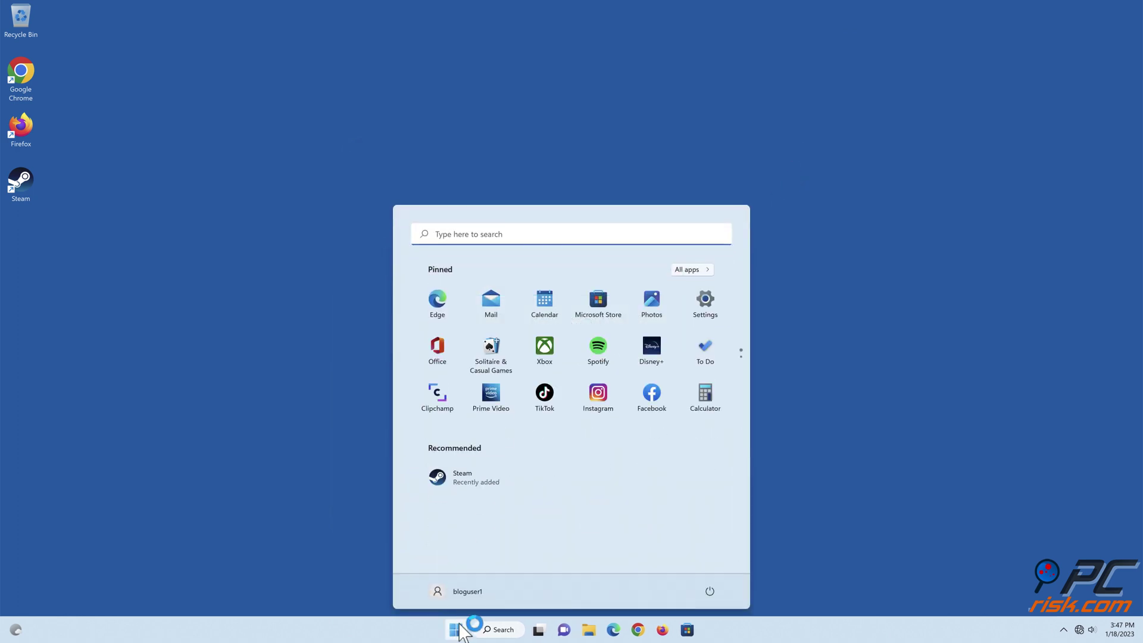
{"action": "left_click", "coordinate": [711, 593]}
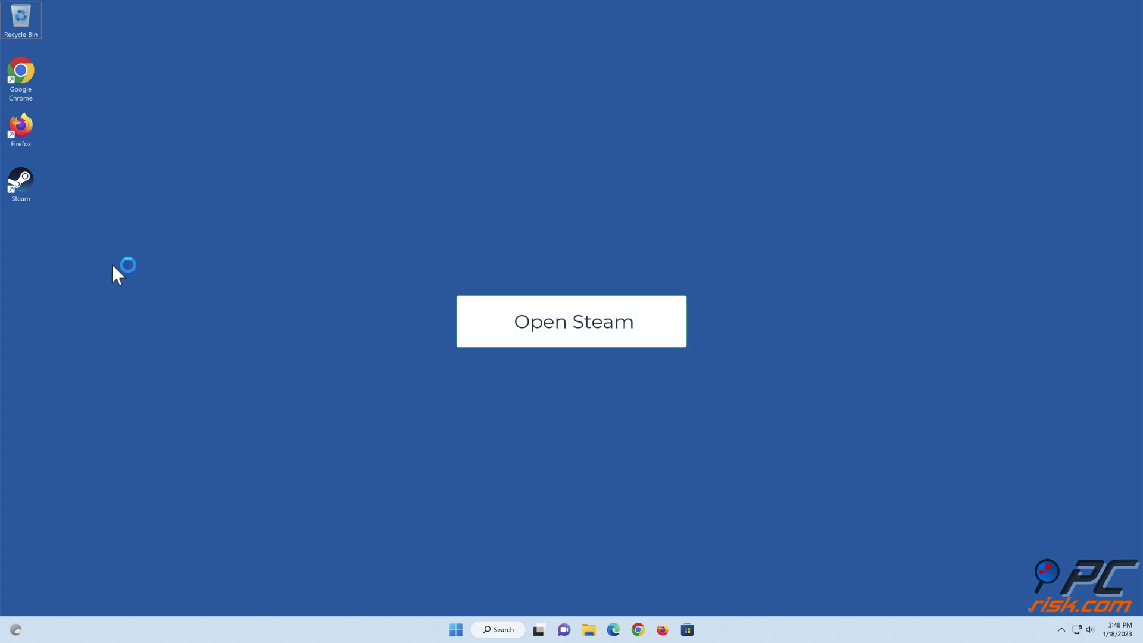
Launch Steam, run Check for Steam Client Updates (already up to date), and close Steam.
{"action": "double_click", "coordinate": [31, 190]}
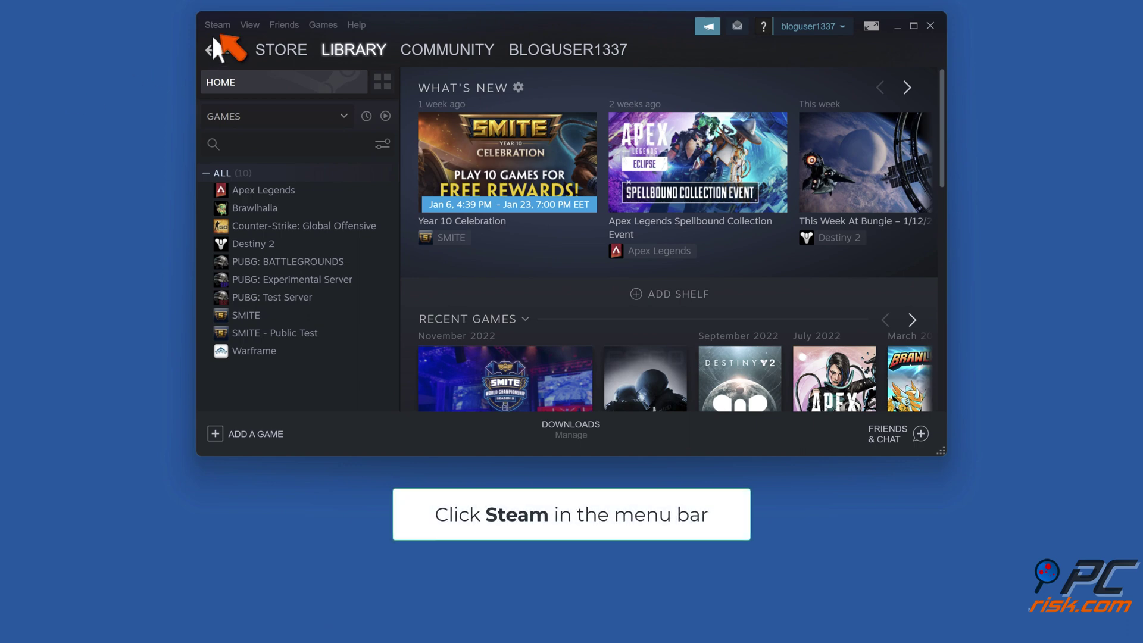
{"action": "left_click", "coordinate": [215, 26]}
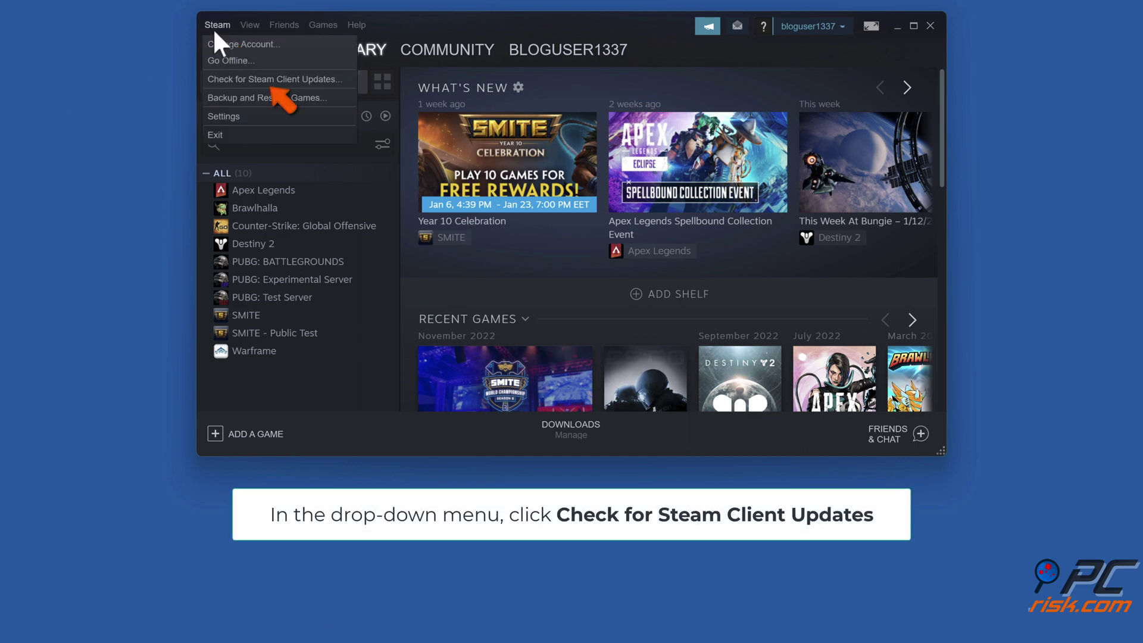
{"action": "left_click", "coordinate": [264, 81]}
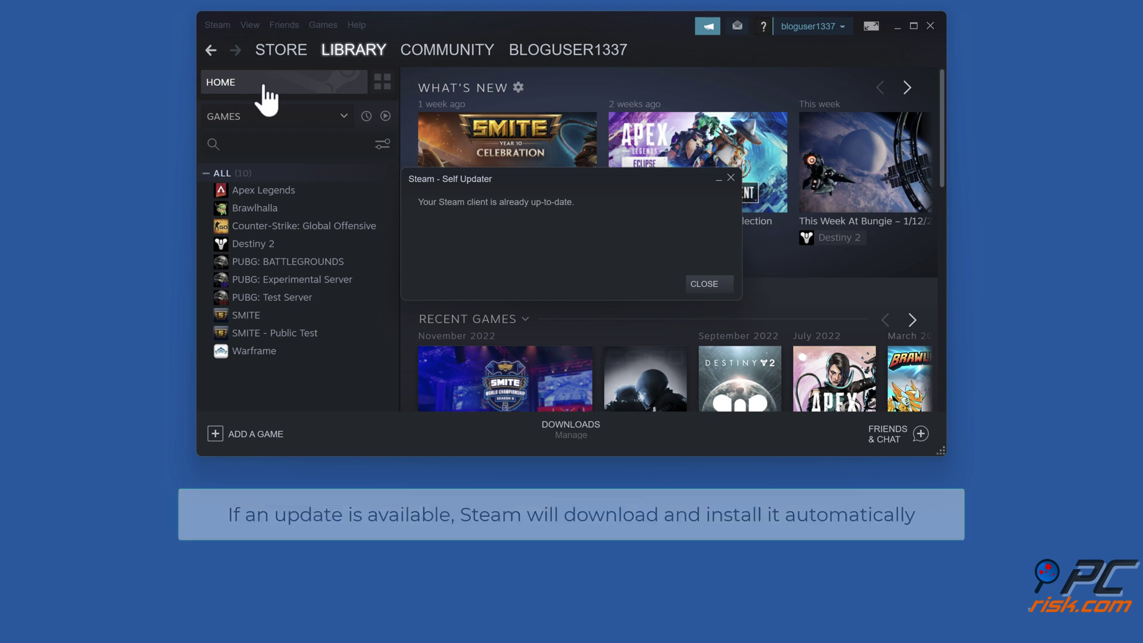
{"action": "left_click", "coordinate": [704, 285]}
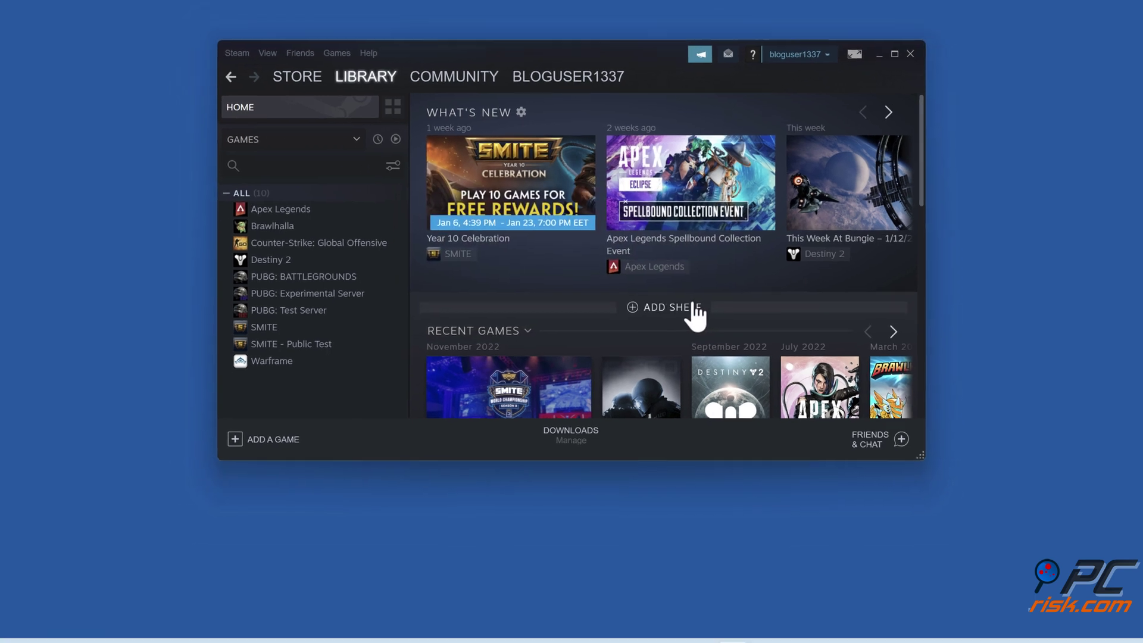
{"action": "left_click", "coordinate": [840, 151]}
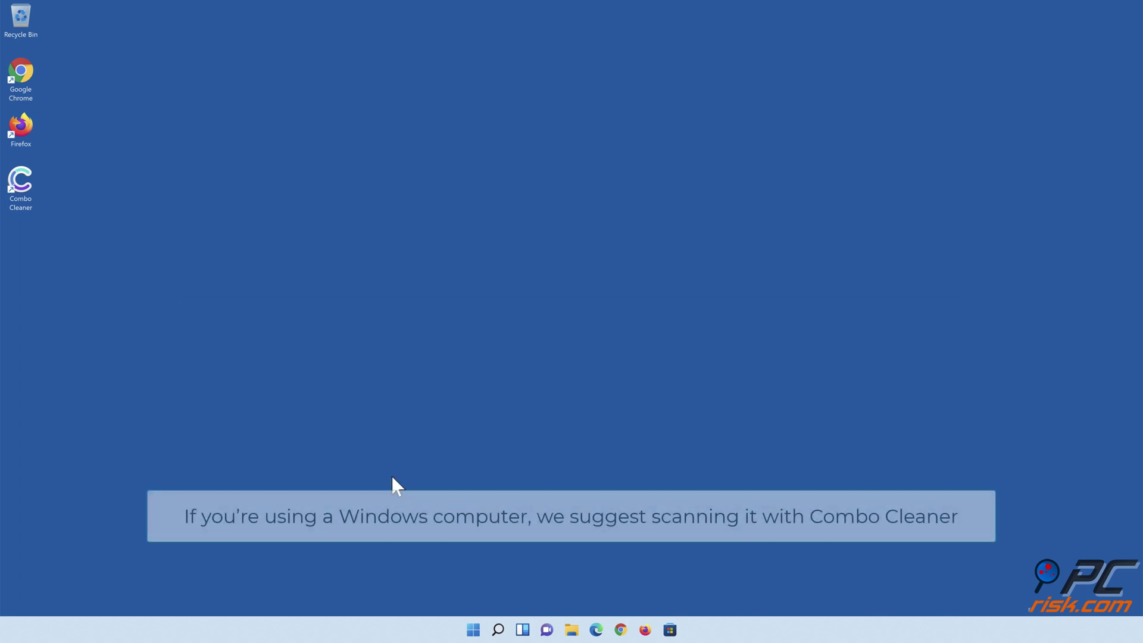
Launch Combo Cleaner, run a Quick Scan, and quarantine the 323 detected items.
{"action": "double_click", "coordinate": [29, 201]}
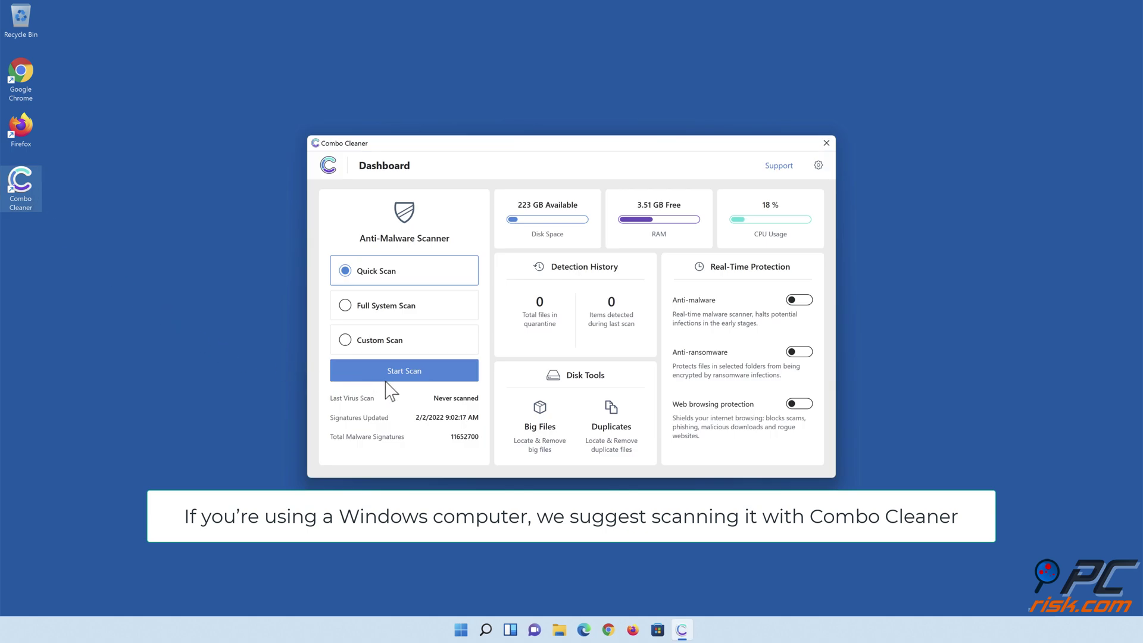
{"action": "left_click", "coordinate": [403, 371]}
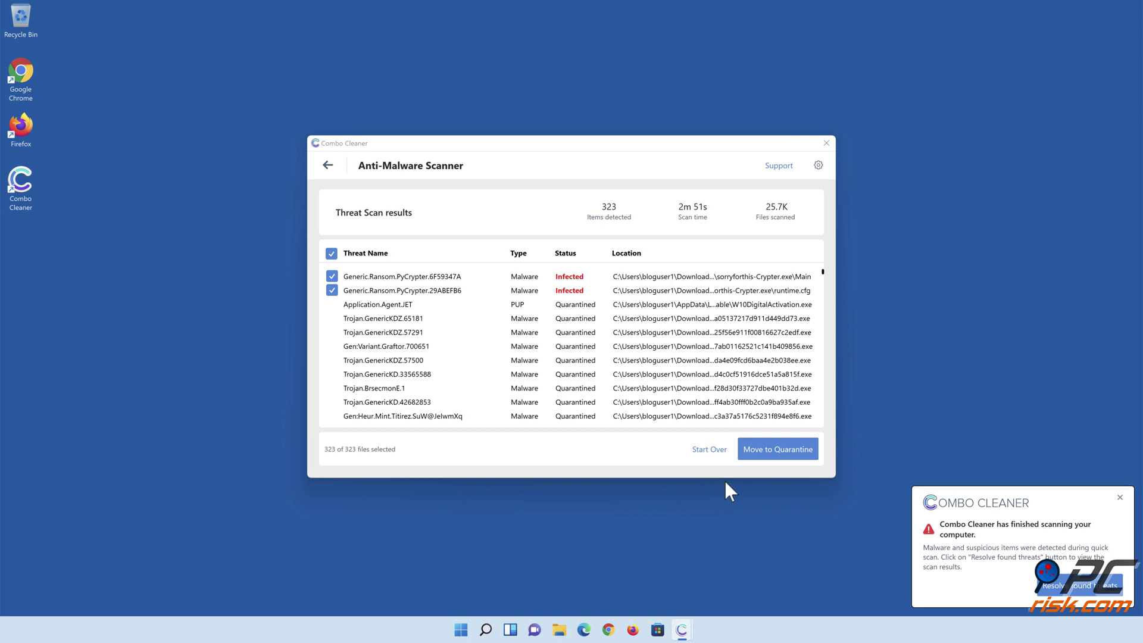
{"action": "left_click", "coordinate": [778, 449]}
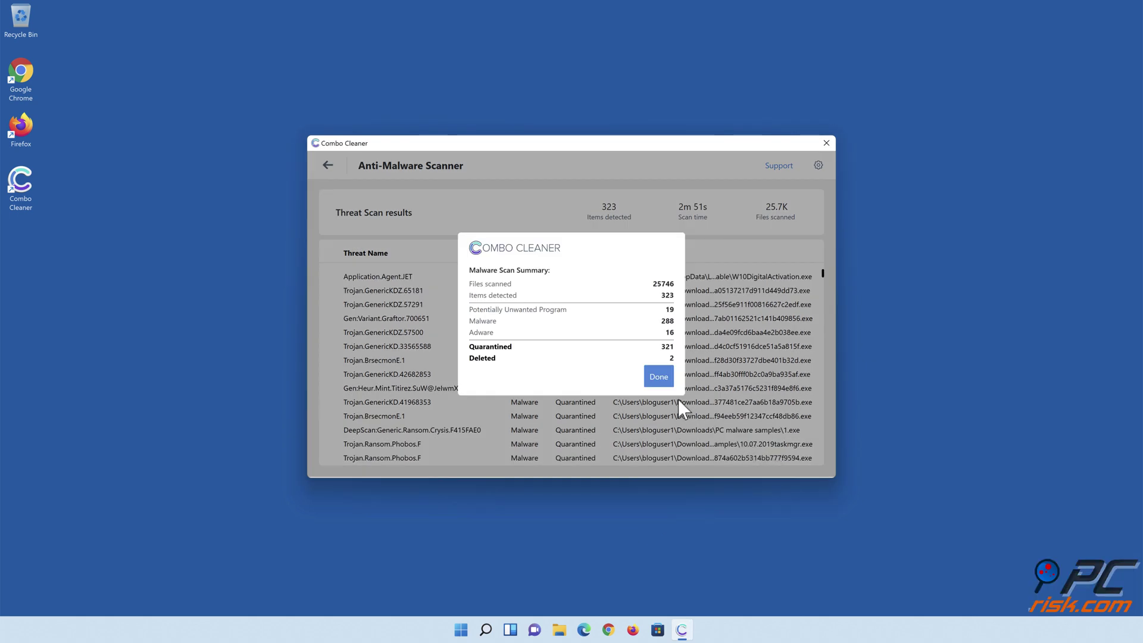
{"action": "left_click", "coordinate": [658, 378]}
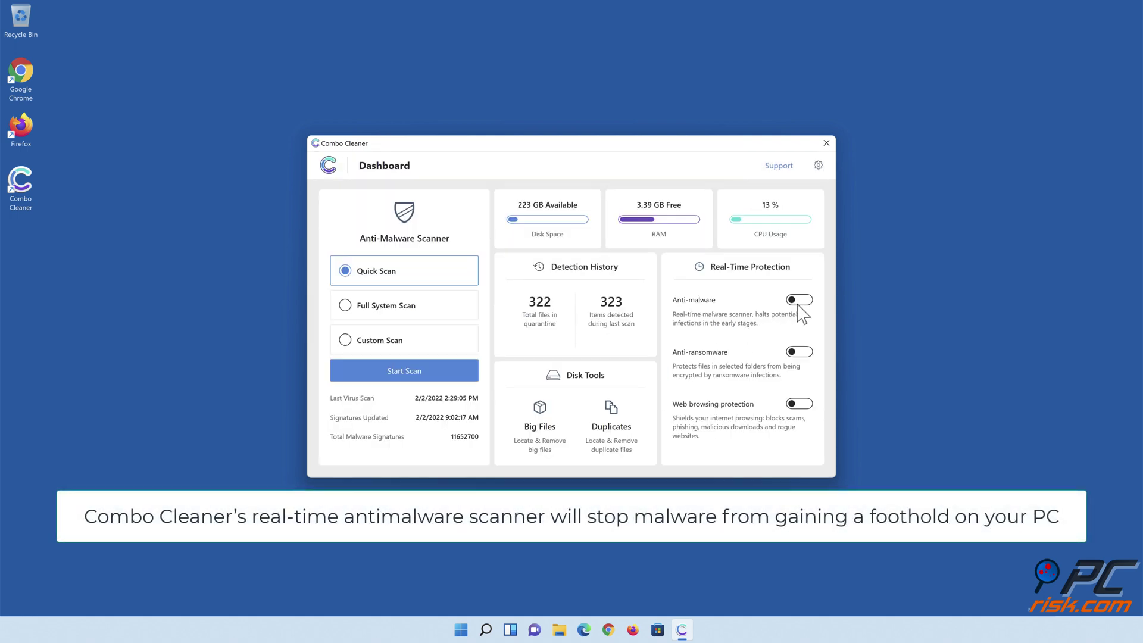
Enable anti-malware and anti-ransomware protection, adding Libraries > Documents as a protected folder.
{"action": "left_click", "coordinate": [799, 300]}
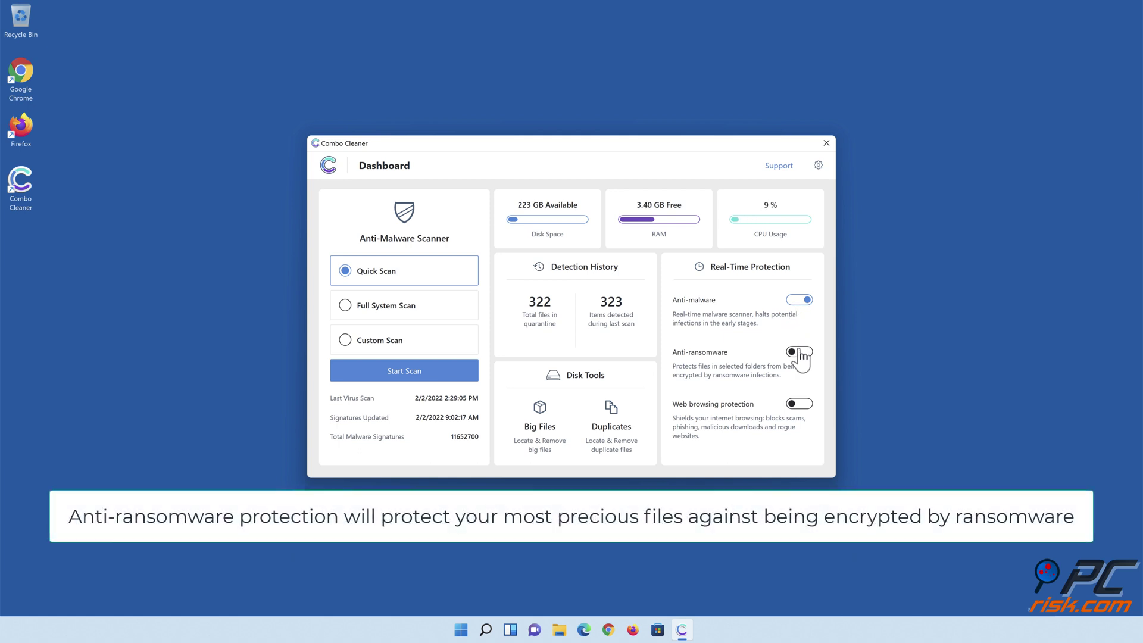
{"action": "left_click", "coordinate": [800, 353]}
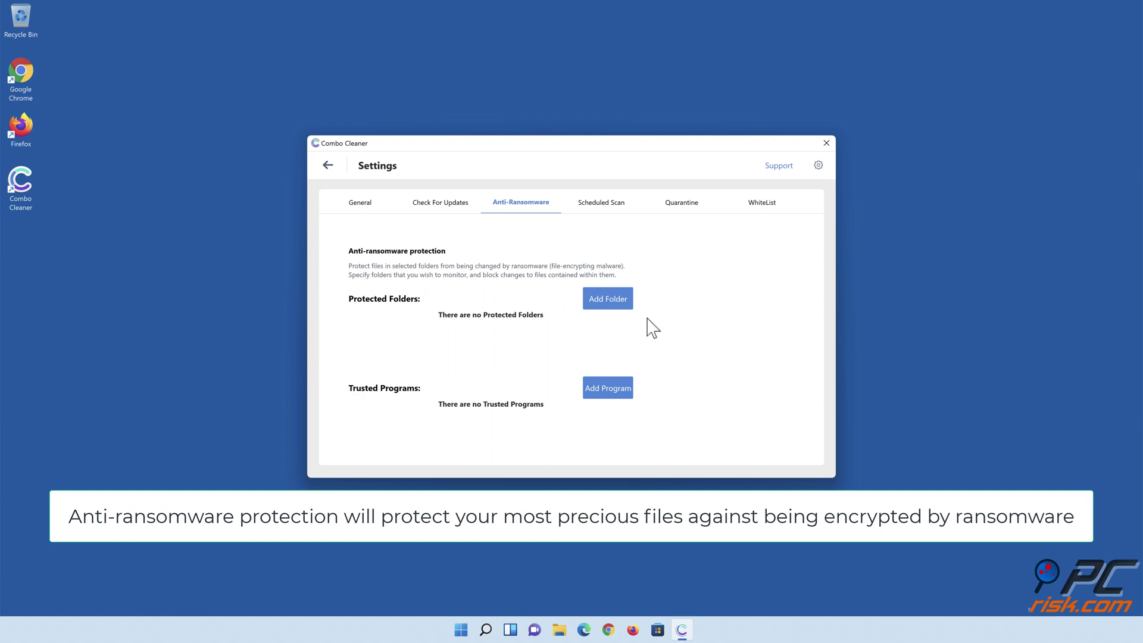
{"action": "left_click", "coordinate": [608, 298]}
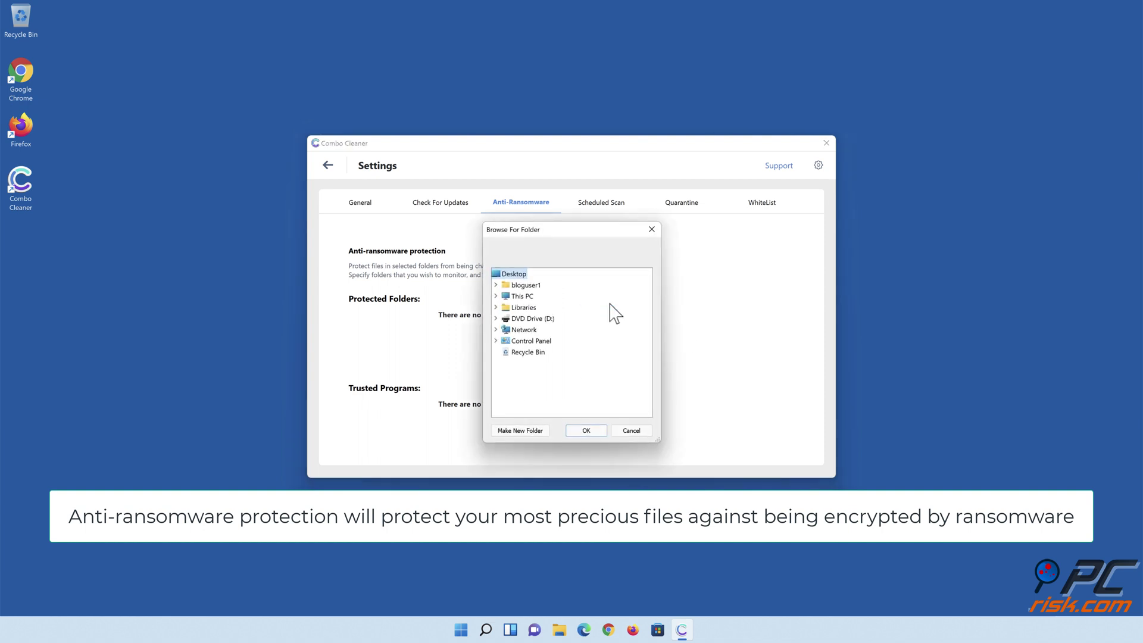
{"action": "left_click", "coordinate": [497, 307]}
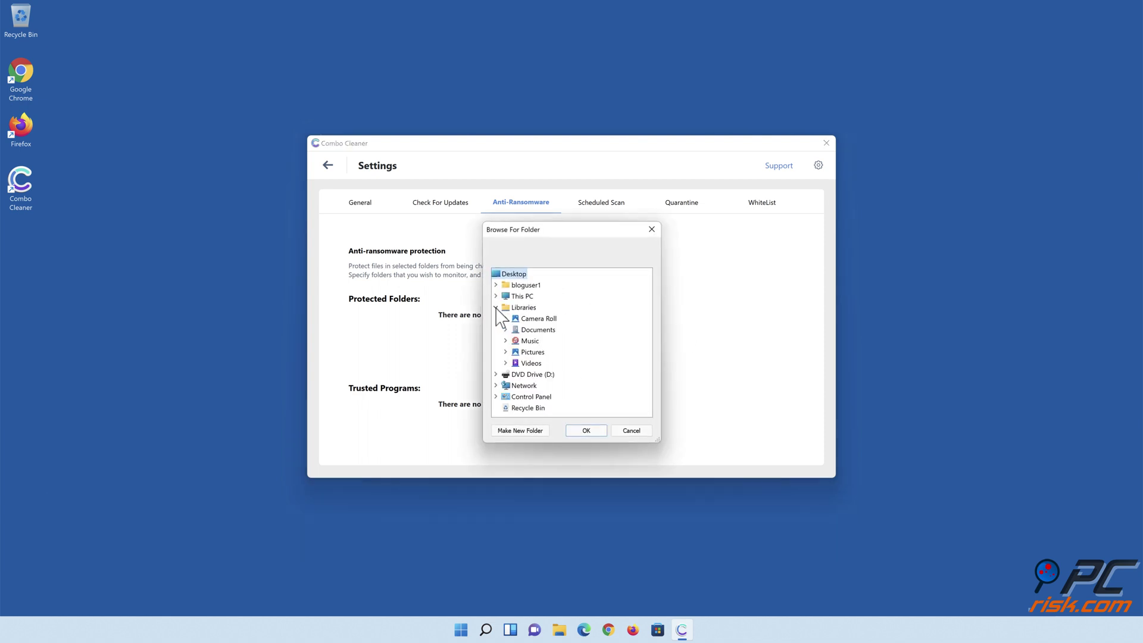
{"action": "left_click", "coordinate": [507, 330]}
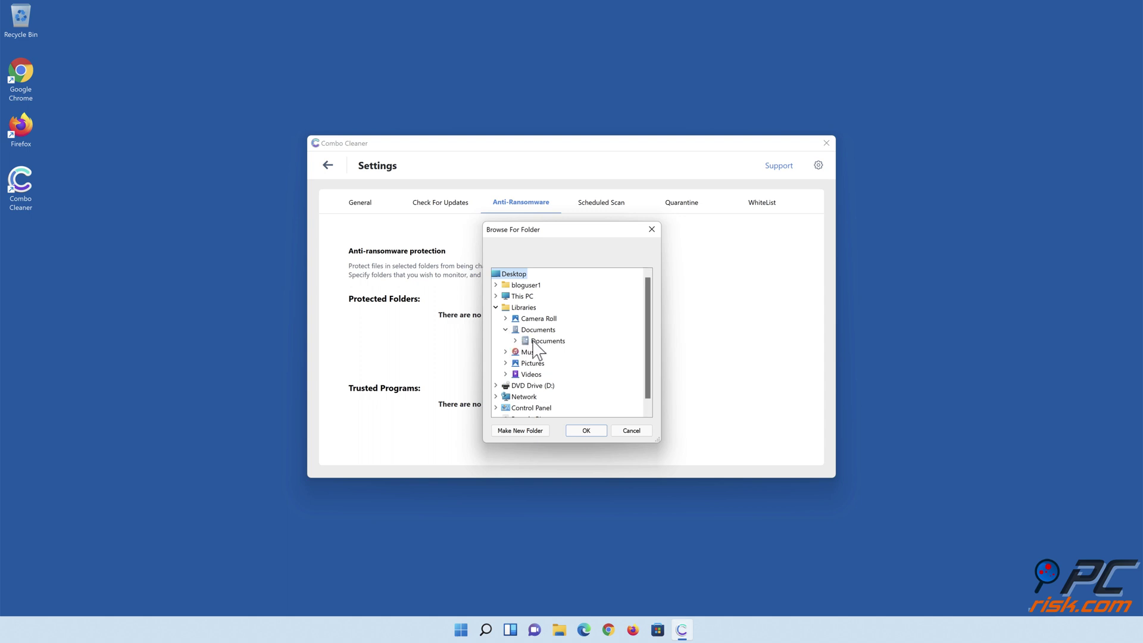
{"action": "left_click", "coordinate": [544, 342]}
{"action": "left_click", "coordinate": [585, 430]}
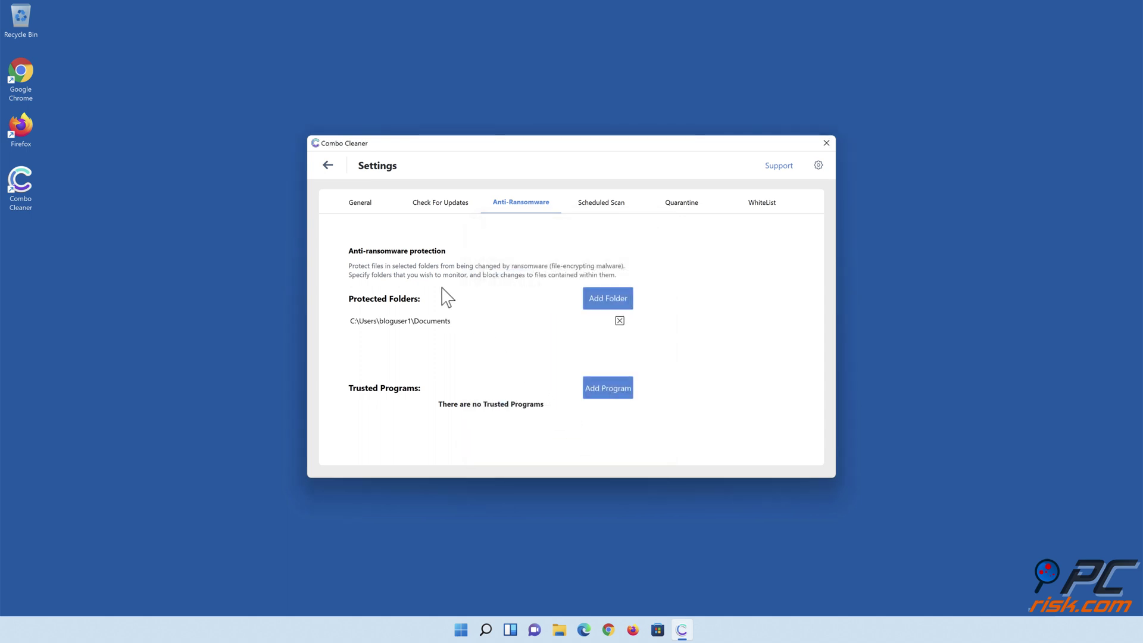
{"action": "left_click", "coordinate": [328, 166]}
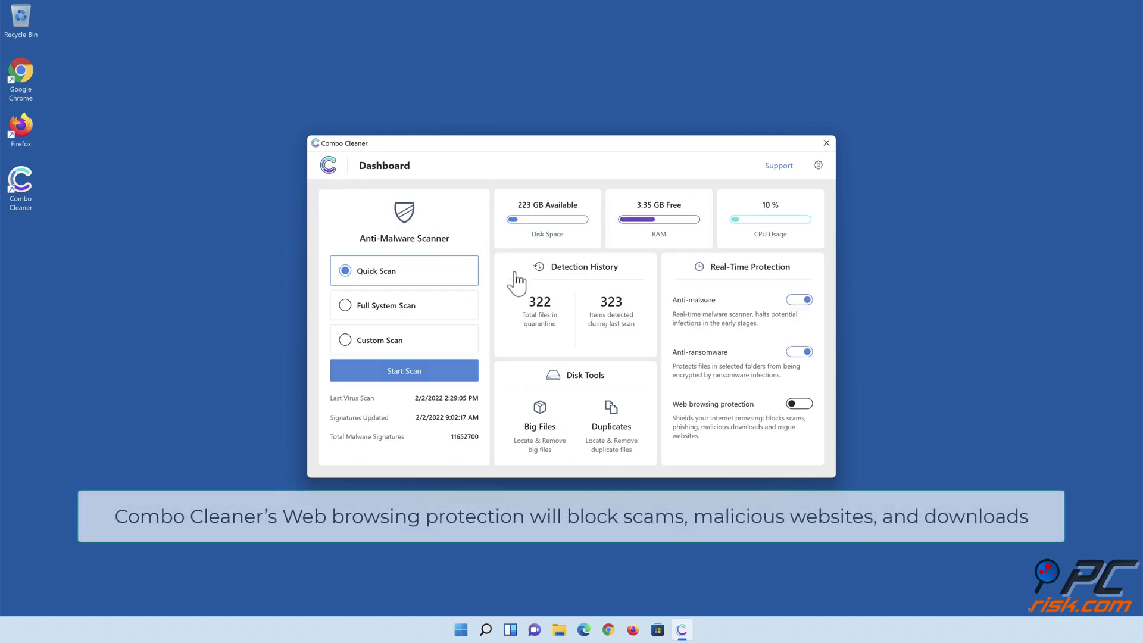
Switch on the Web browsing protection toggle on Combo Cleaner's dashboard.
{"action": "left_click", "coordinate": [798, 404]}
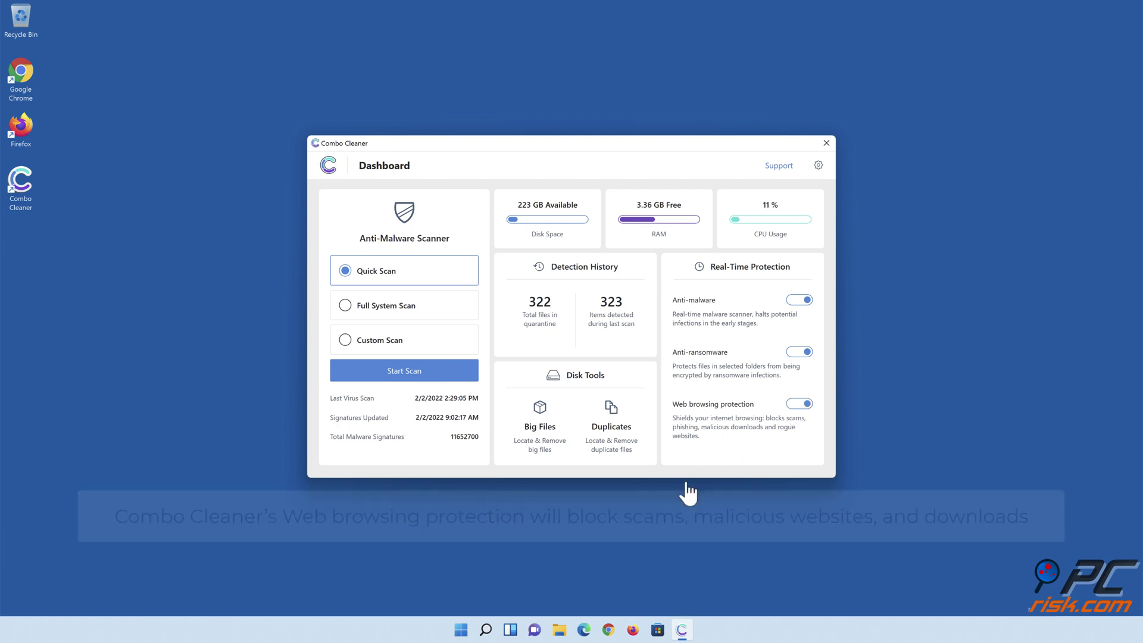